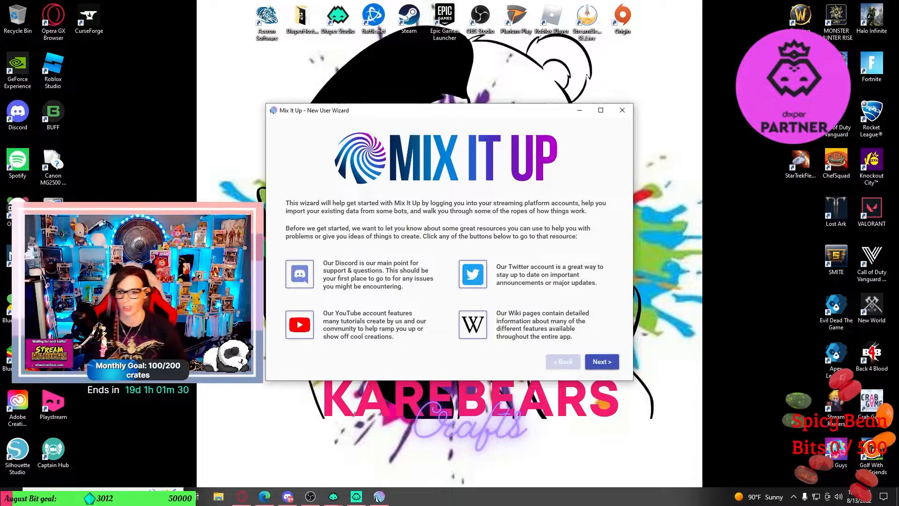
Step: Advance the setup wizard to the streaming accounts and log in to Twitch with both the streamer account and the bot account
click(602, 362)
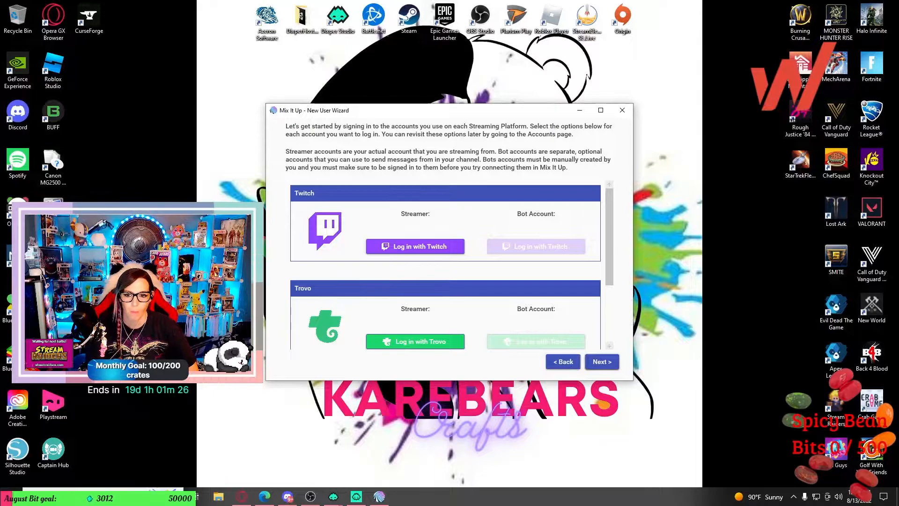
drag(429, 109, 442, 109)
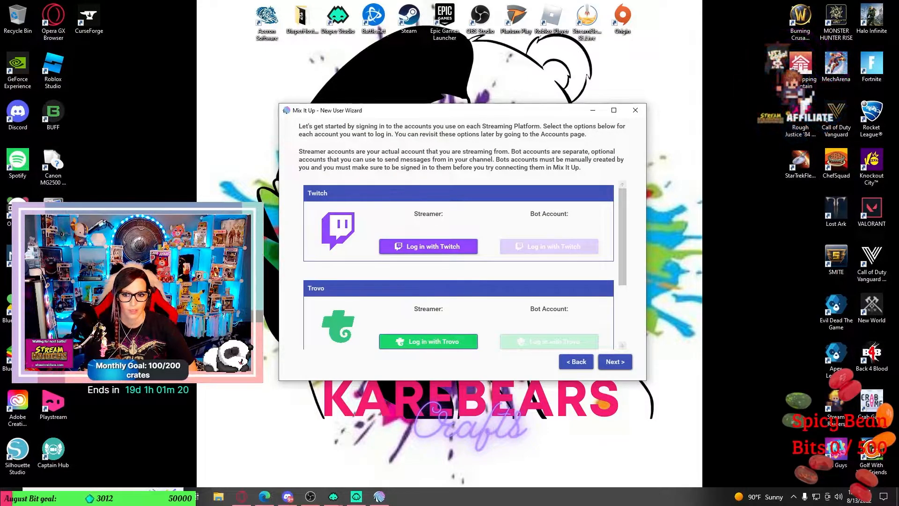
scroll(458, 267, down, 2)
scroll(459, 267, up, 2)
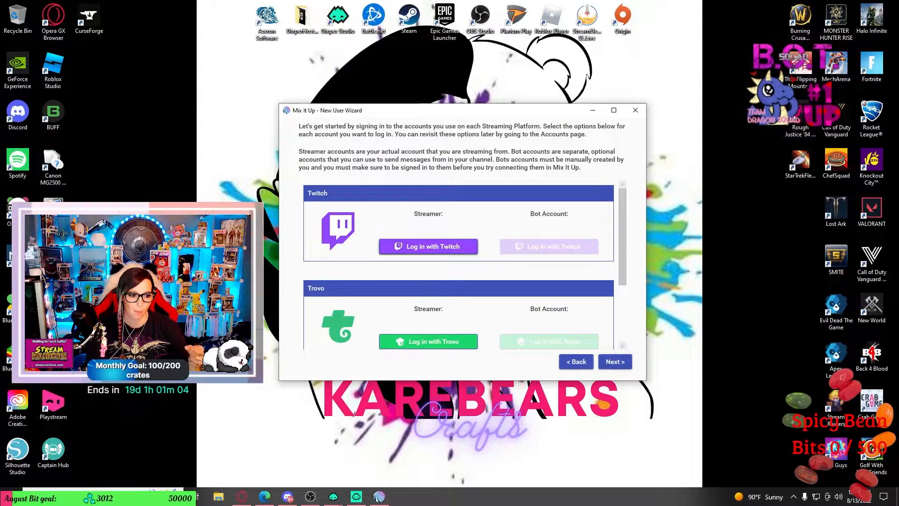
click(429, 247)
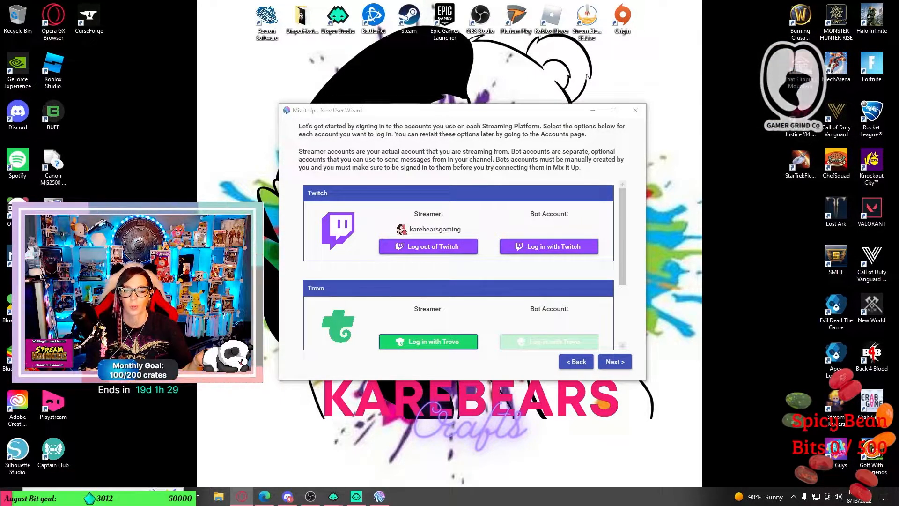
click(549, 247)
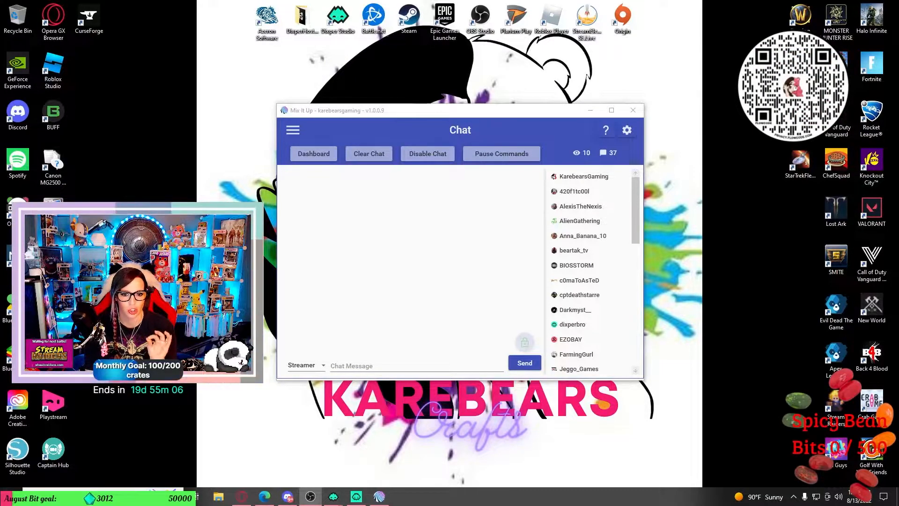
Step: Send the chat message "hi everyone" as the Bot, and switch the sender back to Streamer
click(306, 365)
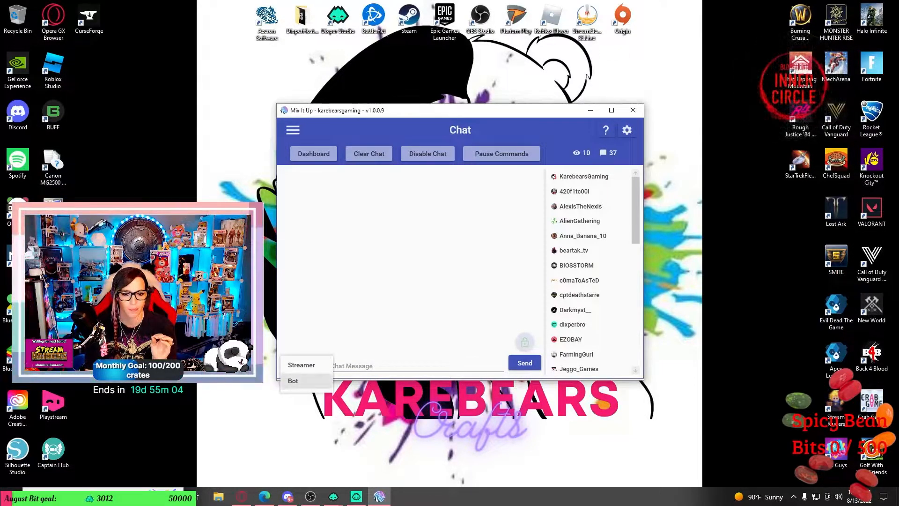
click(300, 381)
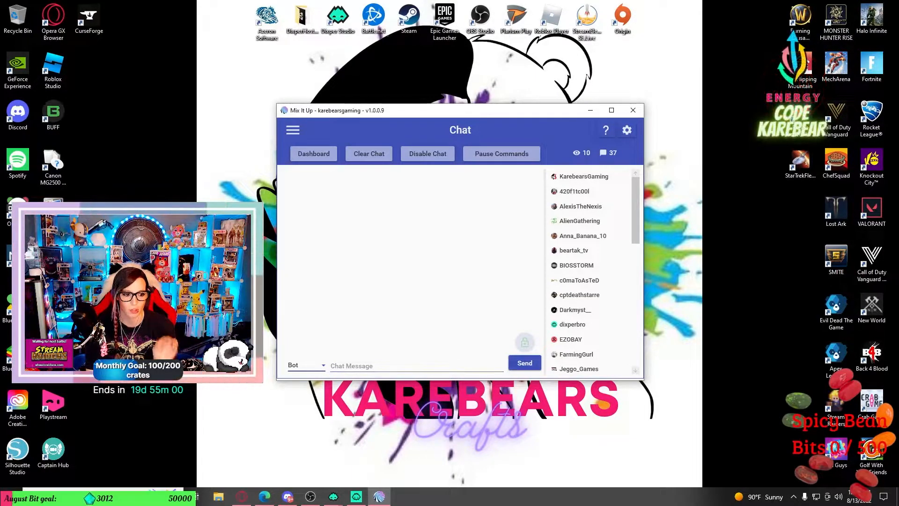
click(375, 365)
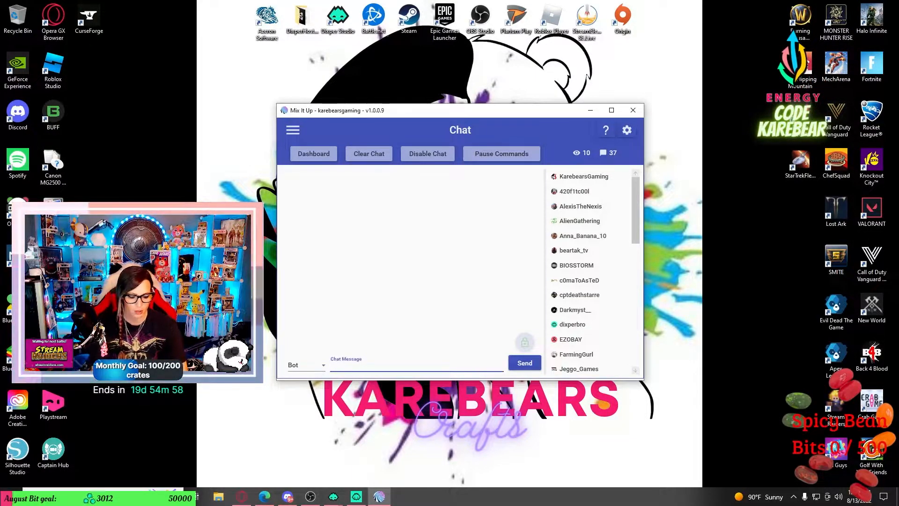
text(hi everyone)
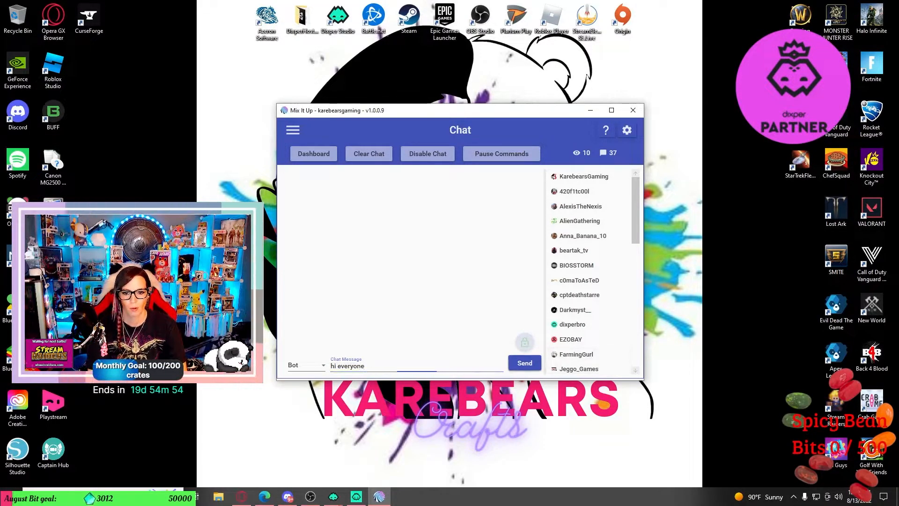
key(Return)
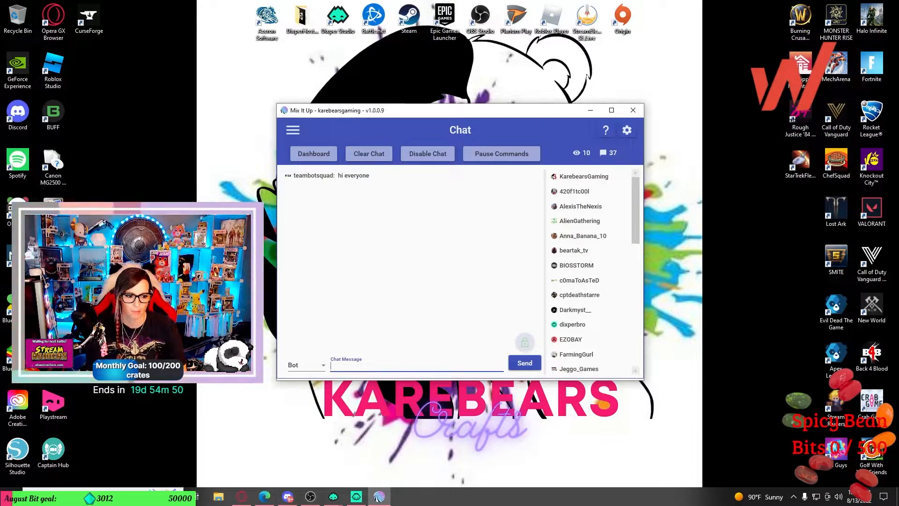
click(306, 365)
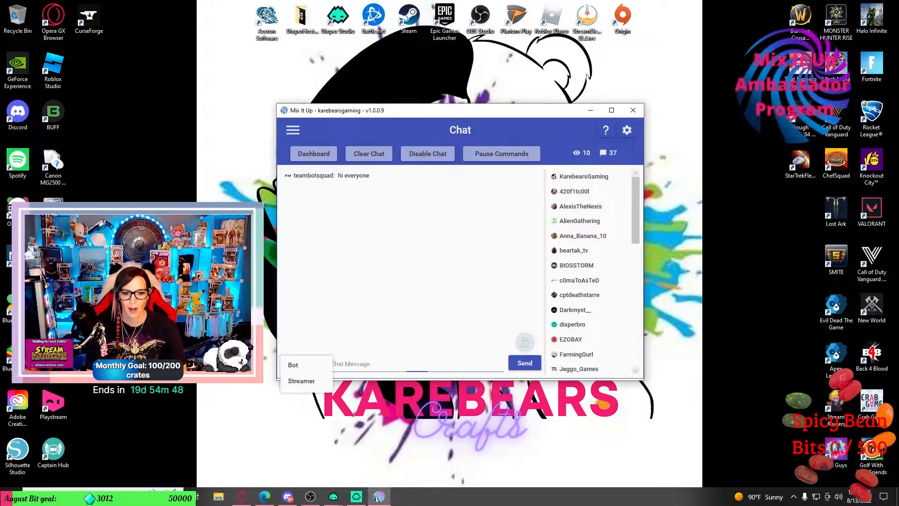
click(302, 381)
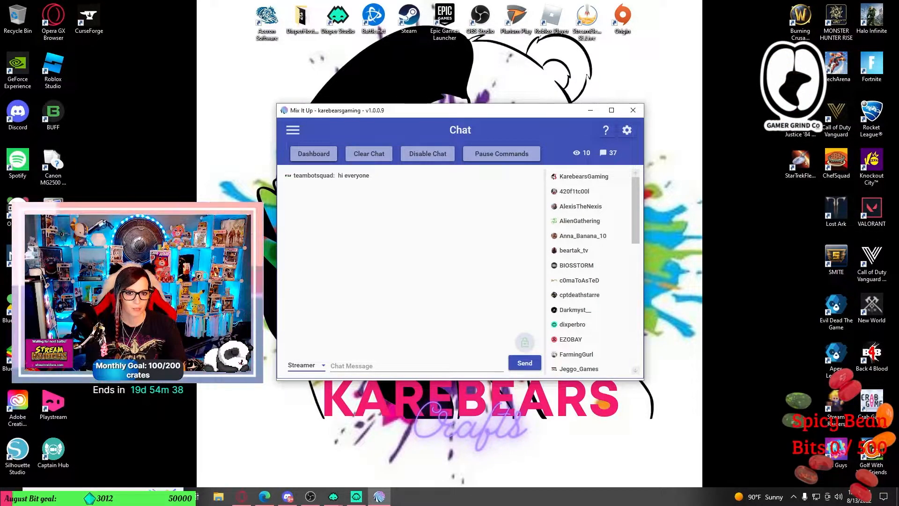
Step: Look at the chat Dashboard window and the list of main application sections, closing each one
click(314, 154)
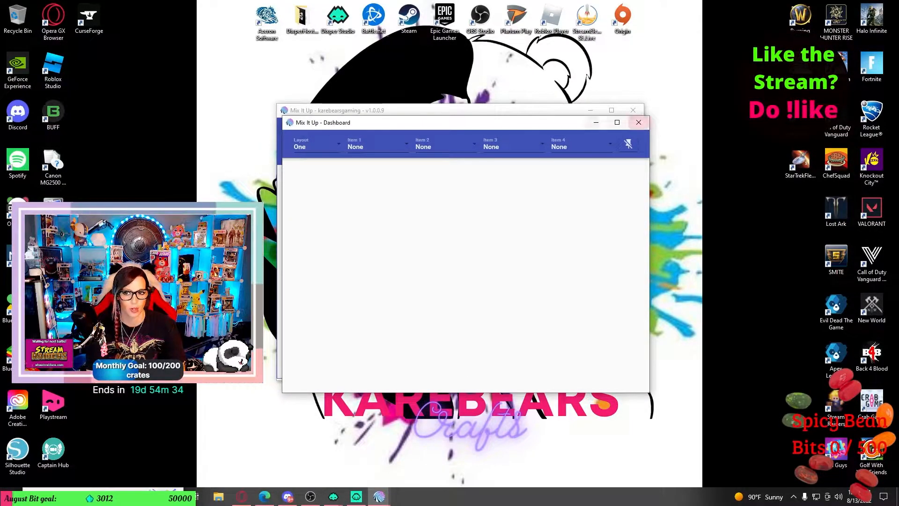
click(639, 122)
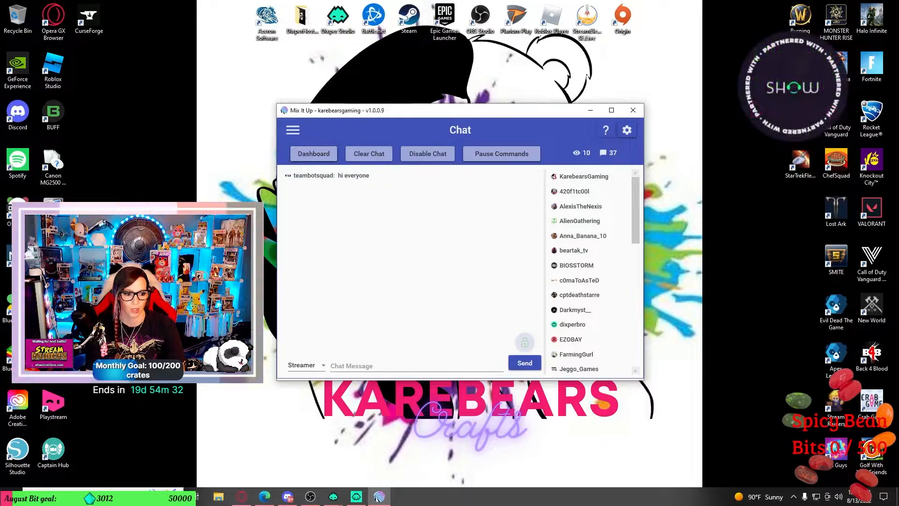
click(293, 131)
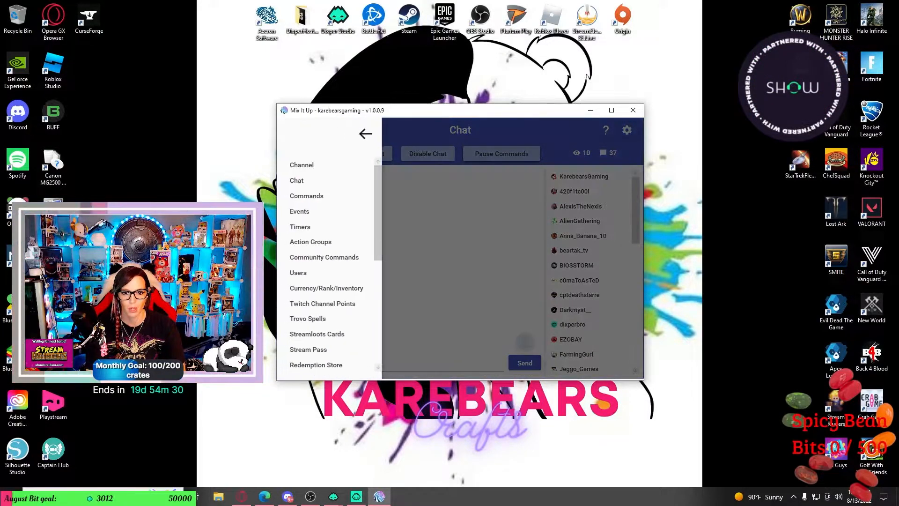
click(365, 134)
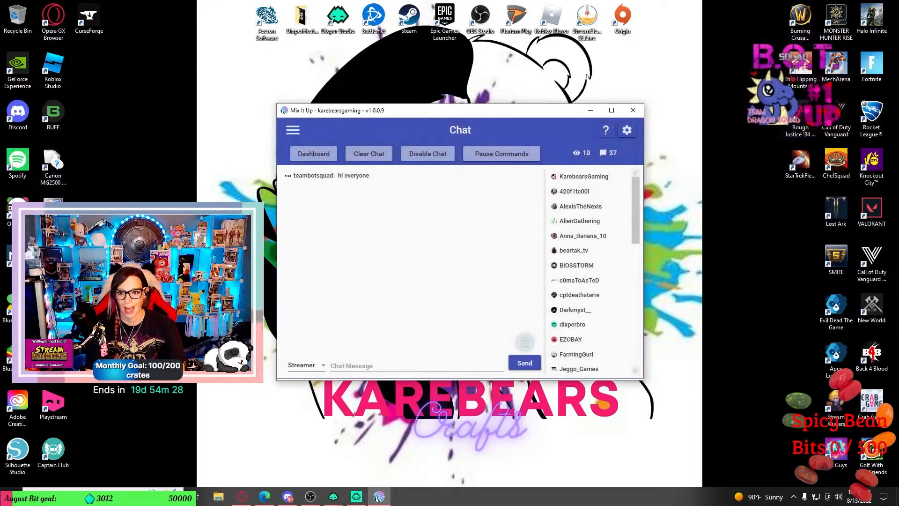
Step: Examine the color scheme and background color choices in the Themes & Colors settings
click(627, 130)
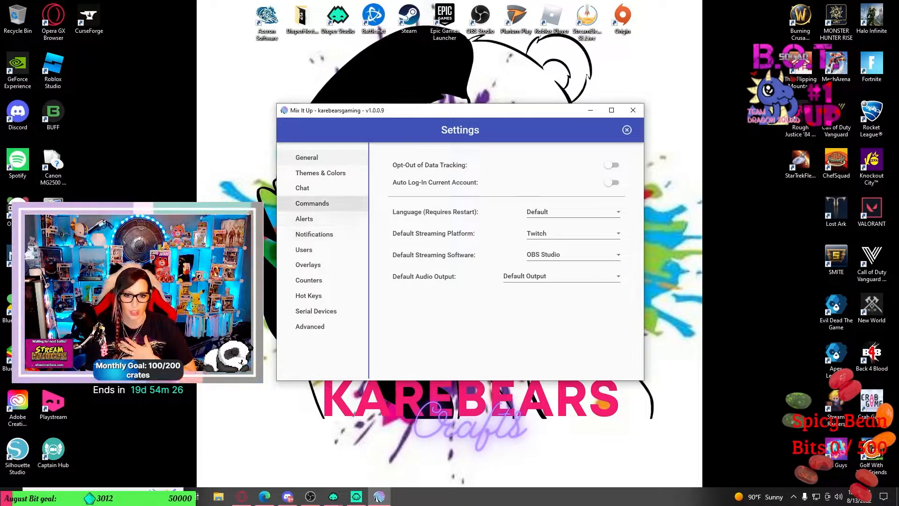
click(320, 173)
click(585, 167)
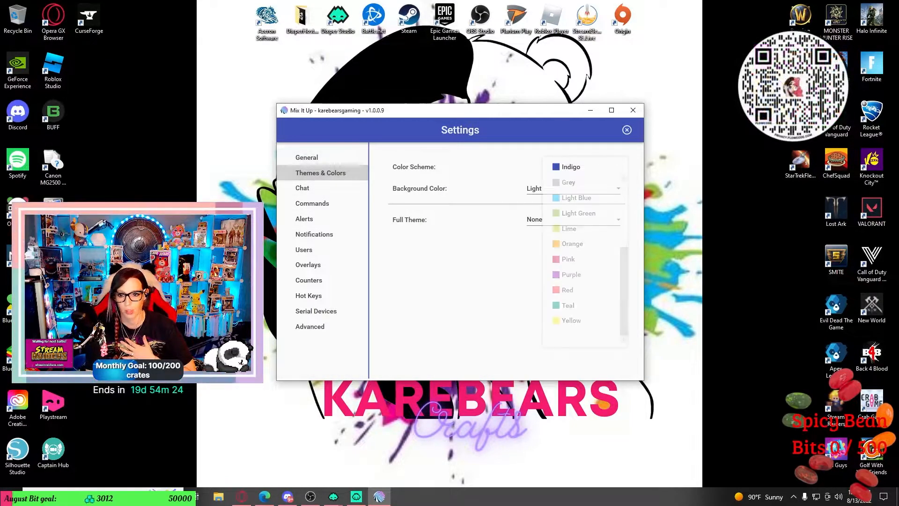
click(571, 274)
click(573, 189)
click(533, 202)
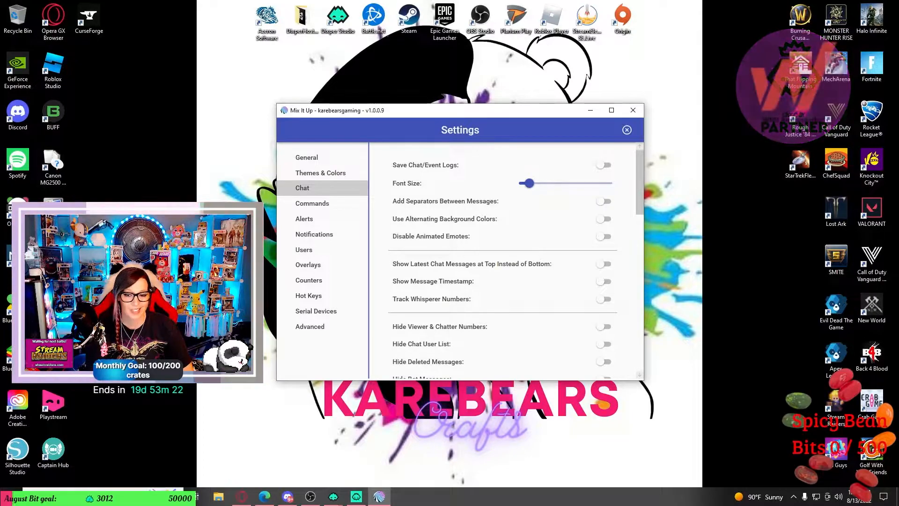
Step: Set the font size to 20 in the Chat settings, and try out the alternating background colors option
drag(628, 381, 628, 455)
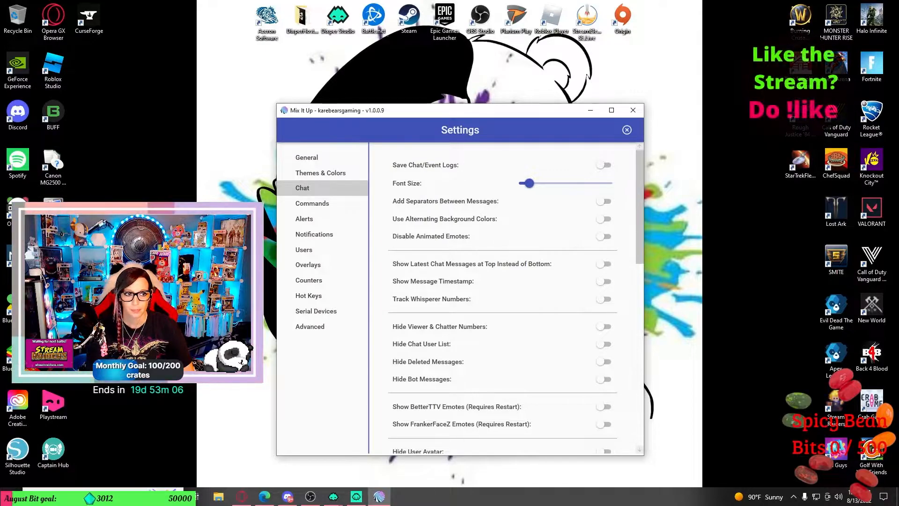
mouse_move(529, 183)
mouse_down()
mouse_move(600, 183)
mouse_move(523, 183)
mouse_move(536, 183)
mouse_up()
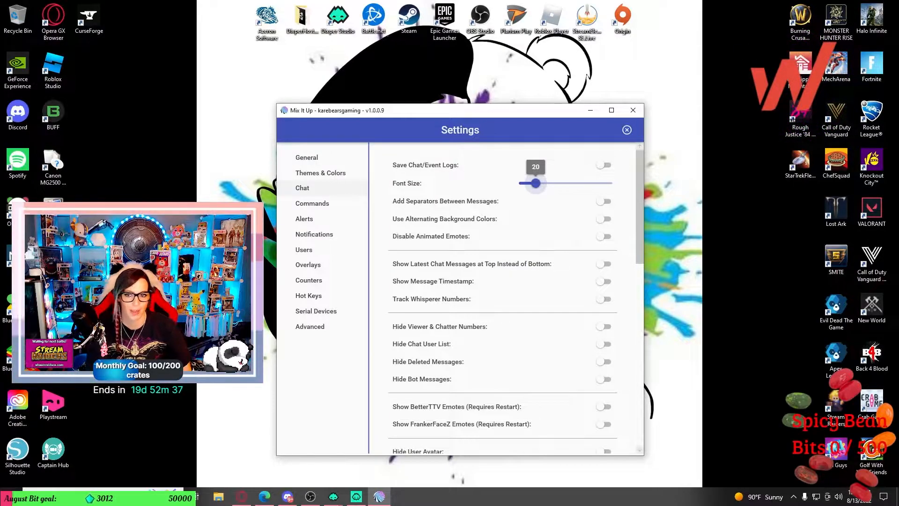
click(604, 219)
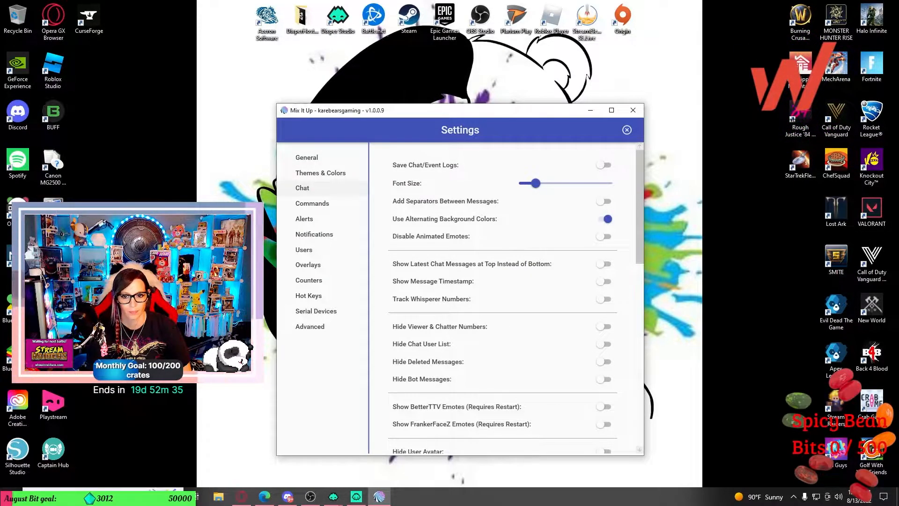
click(604, 219)
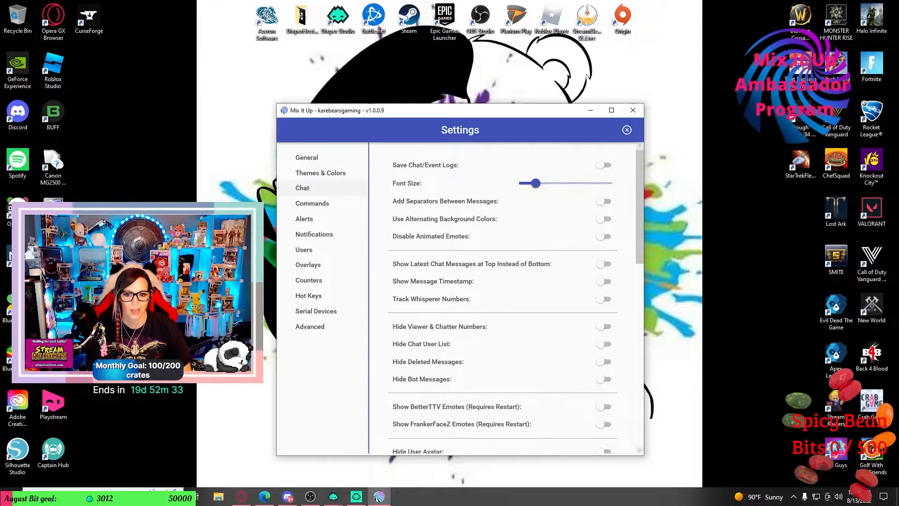
scroll(502, 300, down, 2)
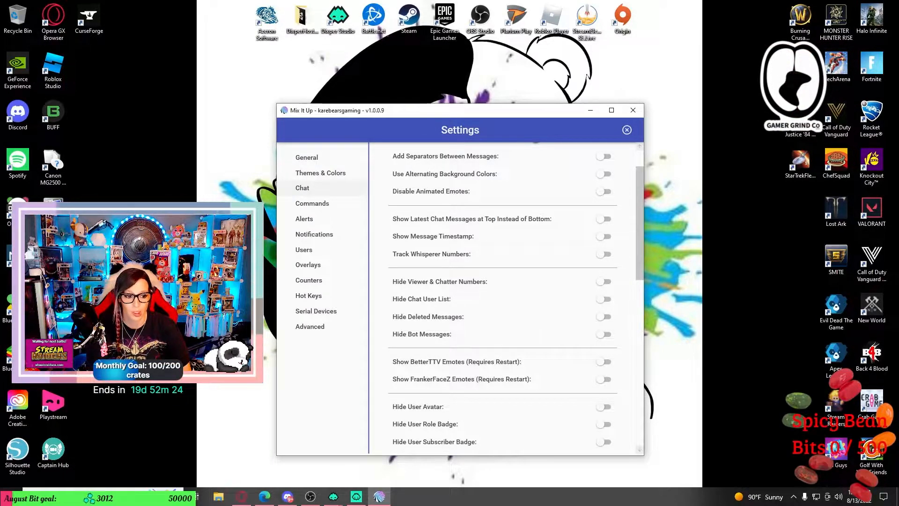
scroll(503, 300, up, 2)
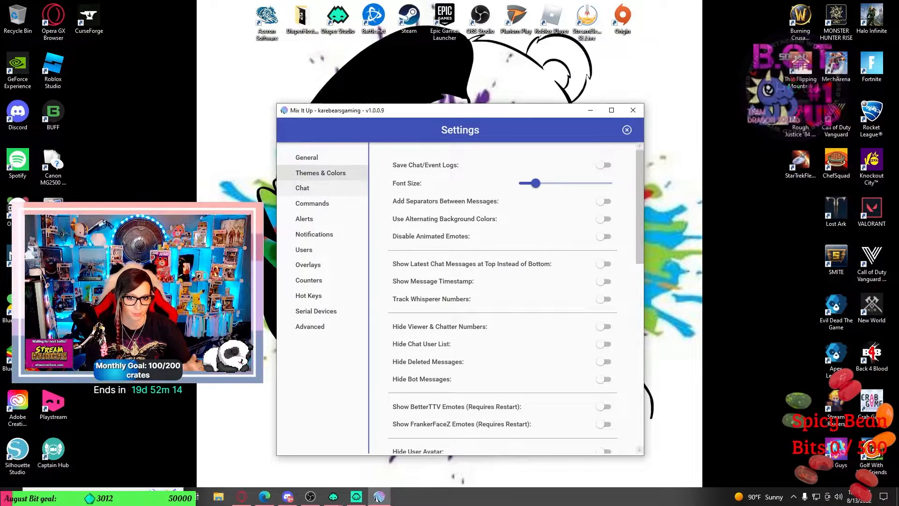
Step: Review the Commands settings, including the mass gifted subs filter explanation and the hideable editor actions, and open the Alerts settings
click(312, 203)
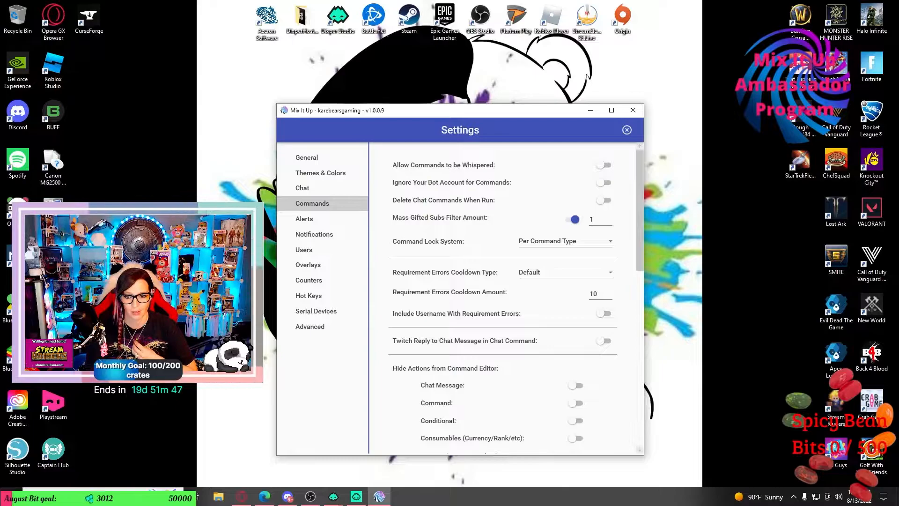
mouse_move(441, 218)
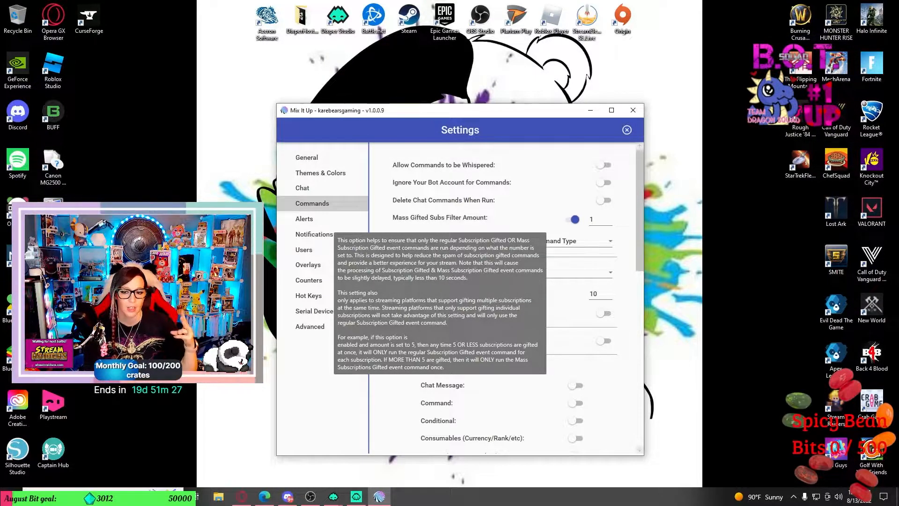
scroll(503, 299, down, 10)
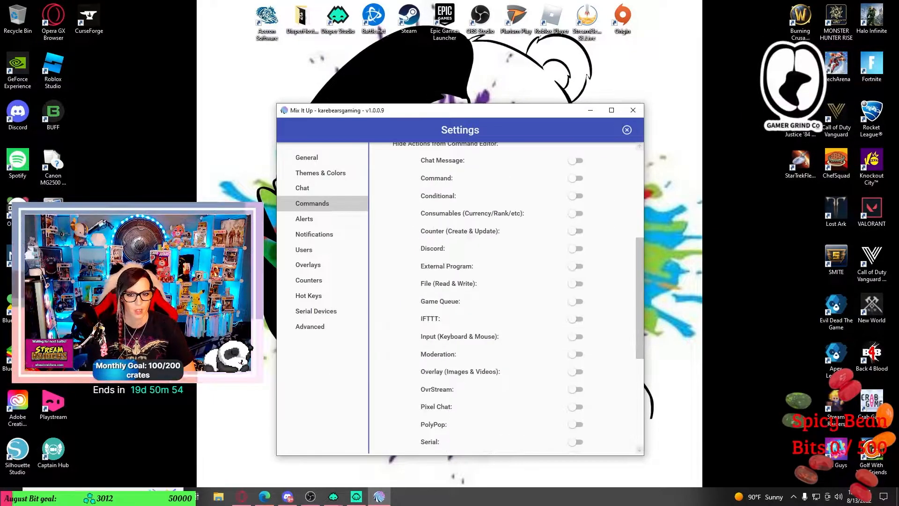
scroll(503, 300, up, 3)
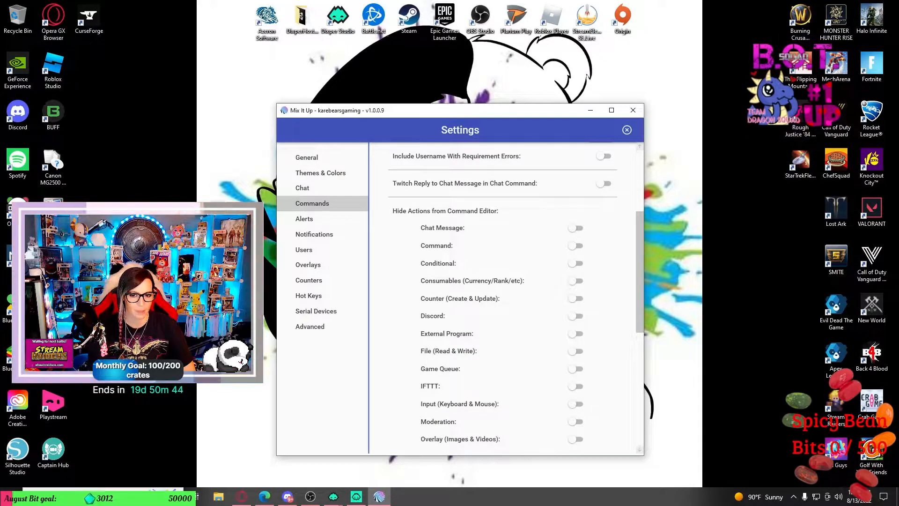
scroll(502, 299, down, 3)
scroll(503, 298, up, 4)
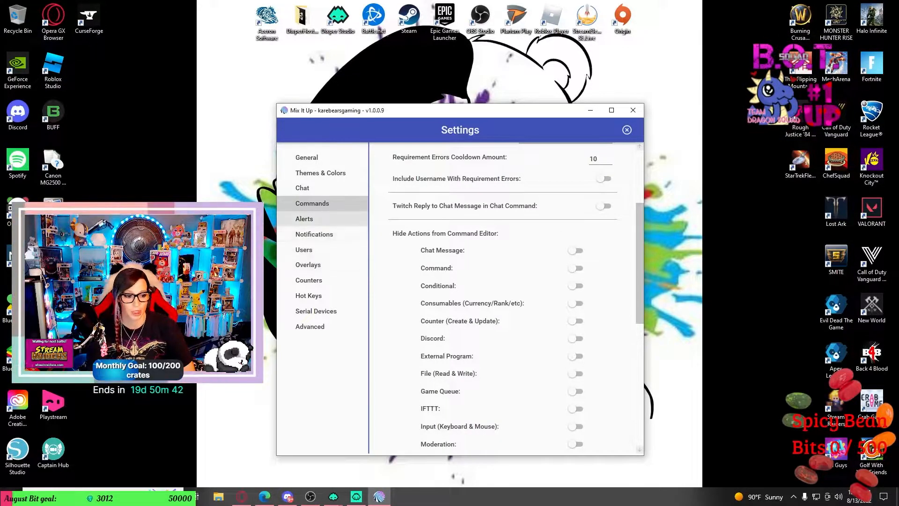
click(305, 219)
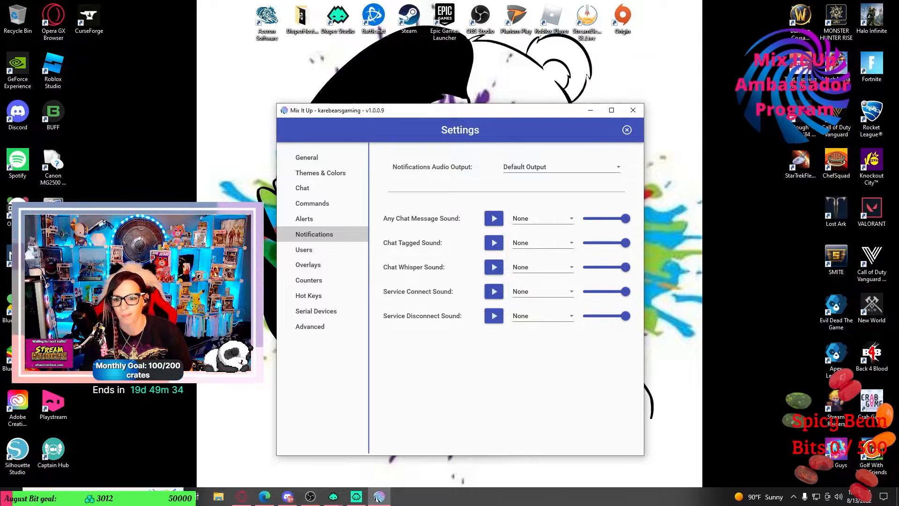
Step: Set the Any Chat Message Sound notification to Custom without choosing a sound file, and open the Users settings
click(543, 218)
scroll(538, 305, down, 3)
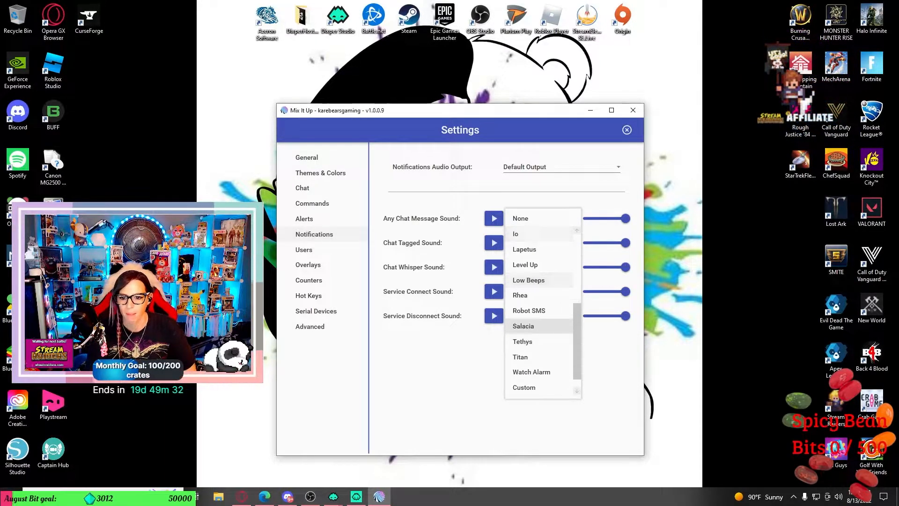
click(524, 371)
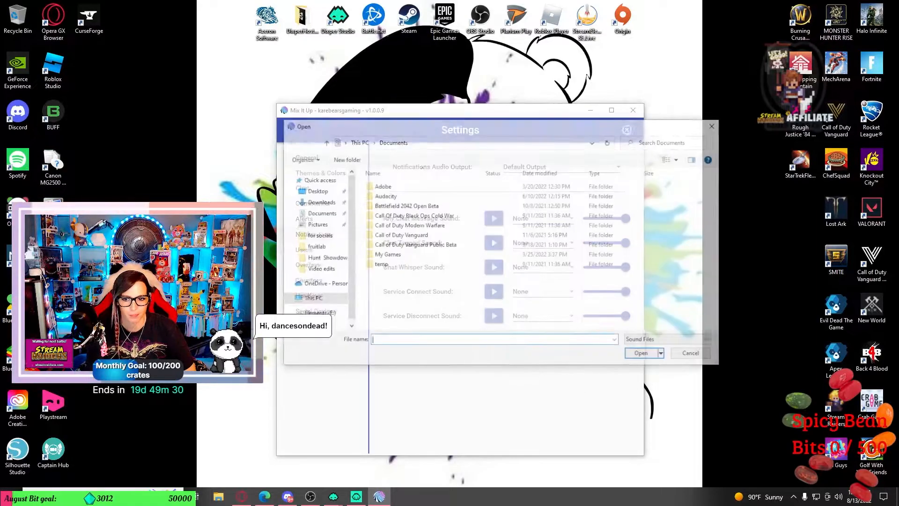
click(715, 125)
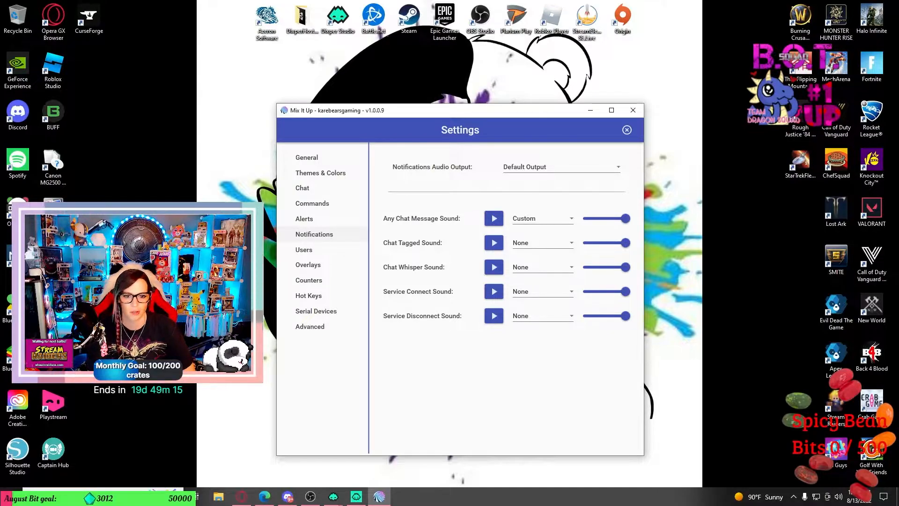
click(322, 250)
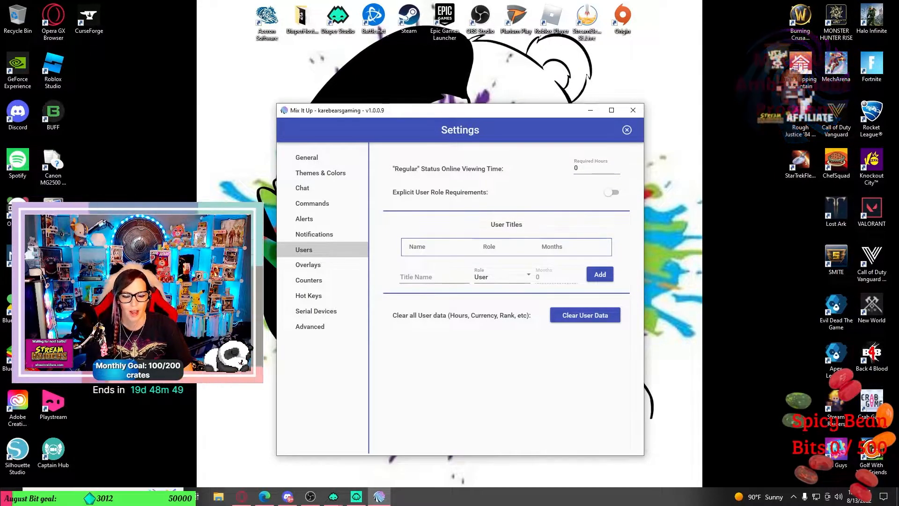
Step: Review the viewing time and role options in the Users settings, and the overlay endpoints in the Overlays settings
mouse_move(441, 193)
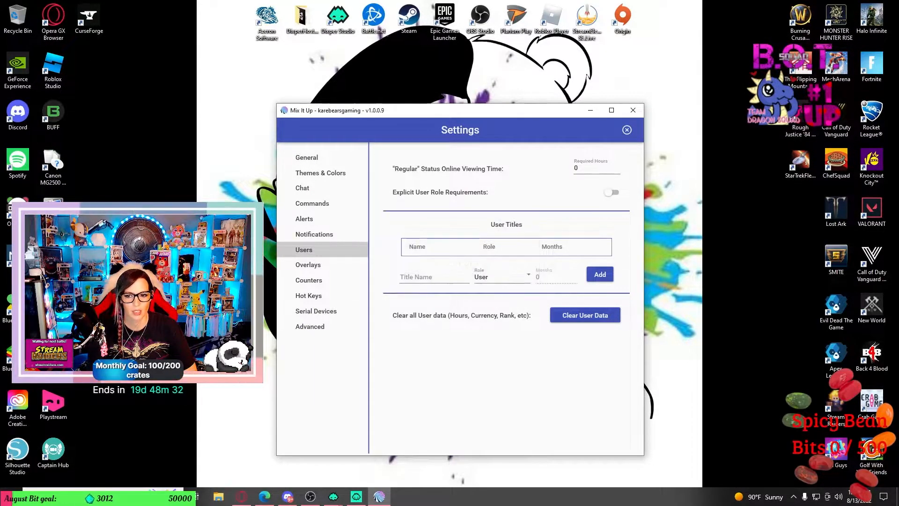
mouse_move(514, 194)
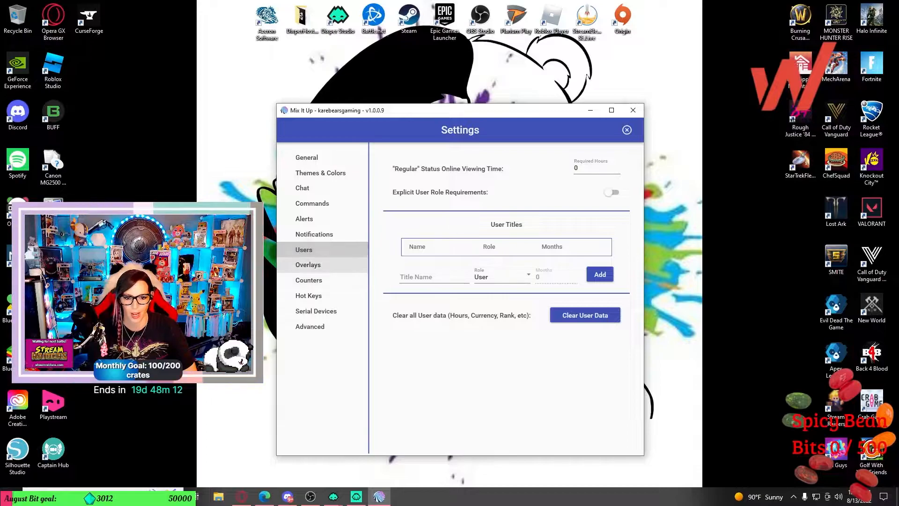
click(308, 265)
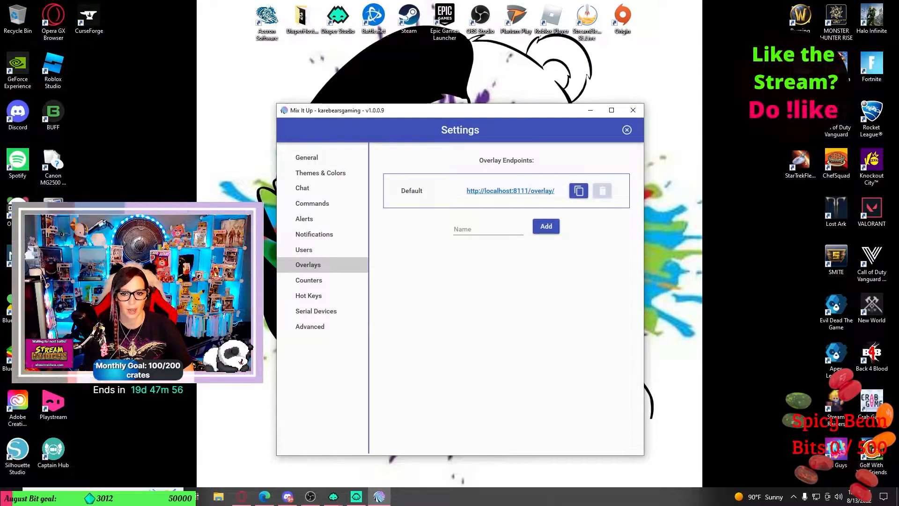
click(488, 229)
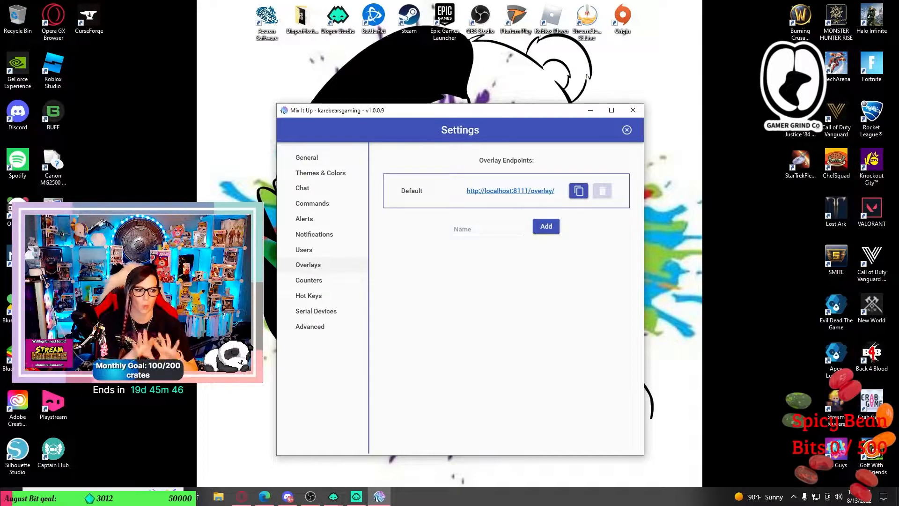
Step: Add a counter named death in the Counters settings
click(309, 280)
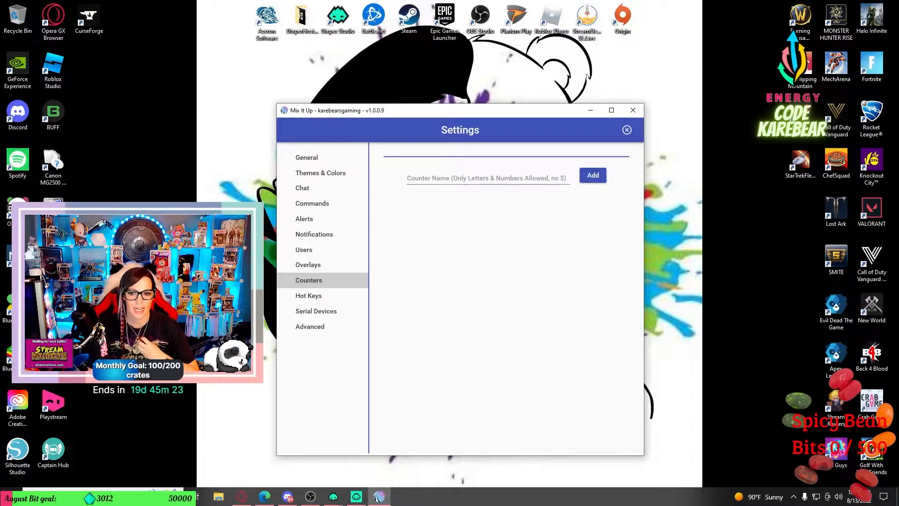
click(591, 175)
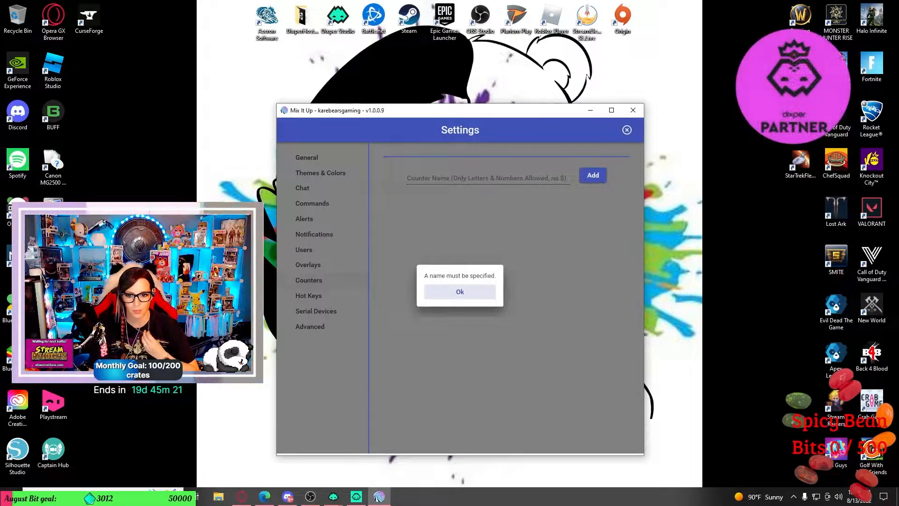
click(460, 292)
click(453, 178)
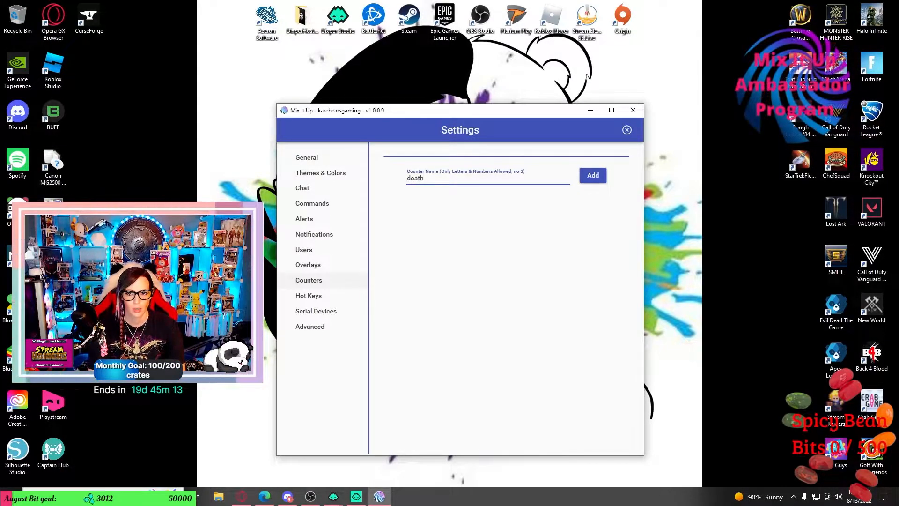
click(593, 175)
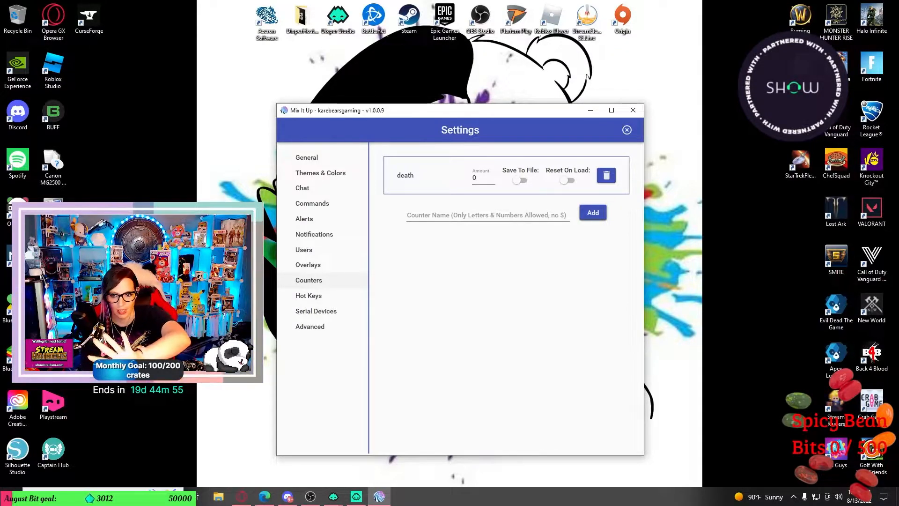
Step: Review the Hot Keys, Serial Devices and Advanced settings, and close the settings
click(311, 296)
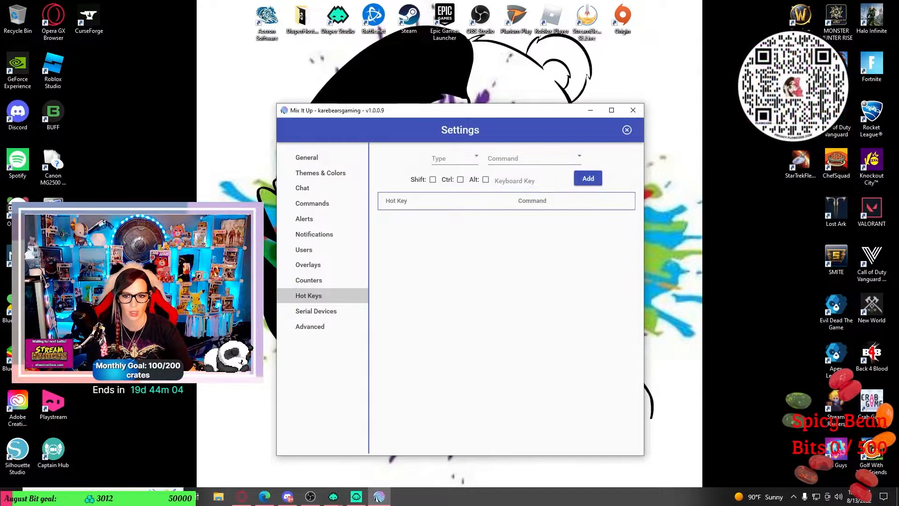
click(529, 181)
scroll(525, 273, down, 1)
key(Escape)
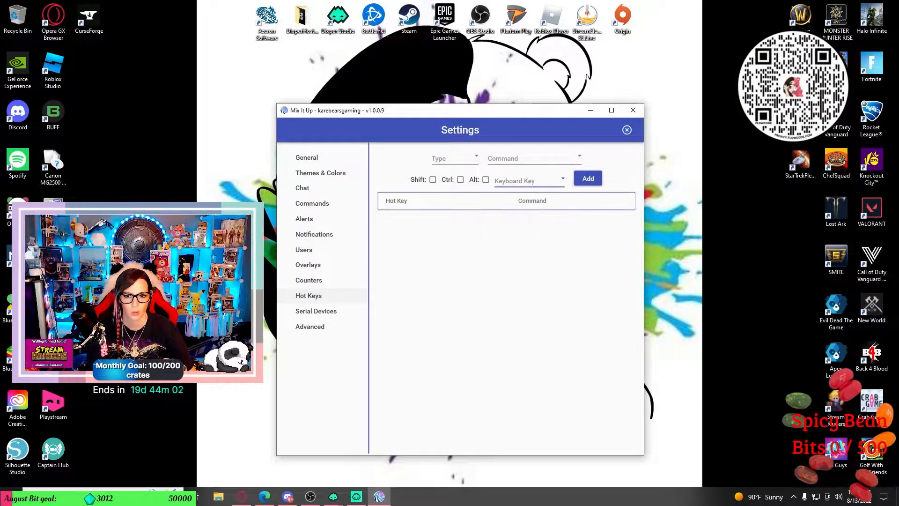
click(316, 311)
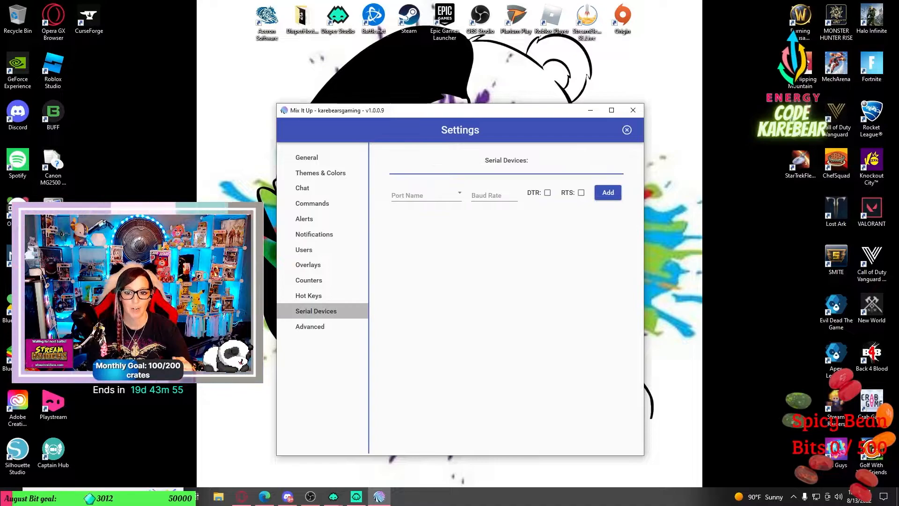
click(314, 325)
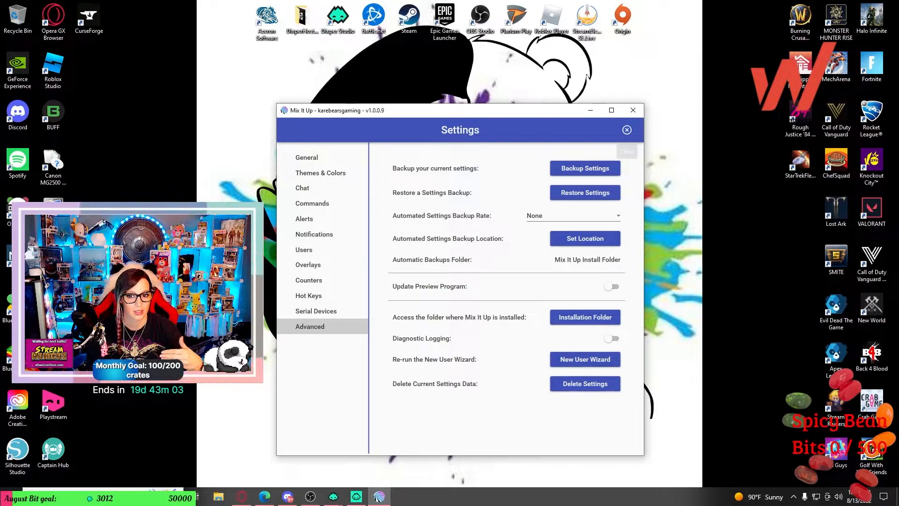
click(626, 129)
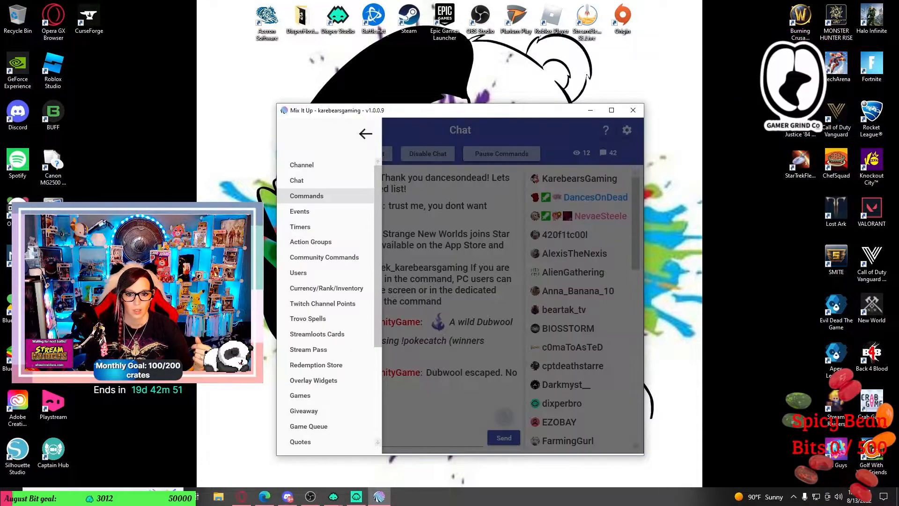
Step: Make the window taller and examine the full list of pre-made commands on the Commands page
click(308, 196)
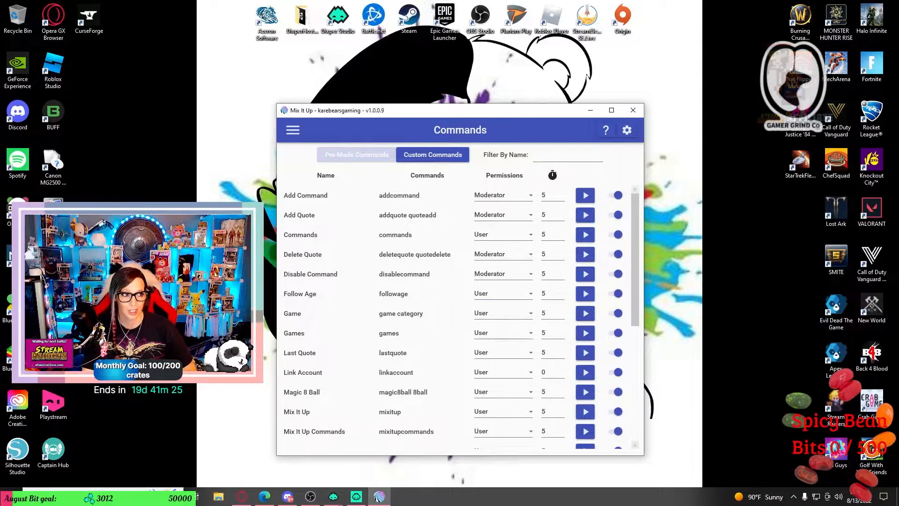
drag(460, 104, 460, 75)
scroll(457, 305, down, 3)
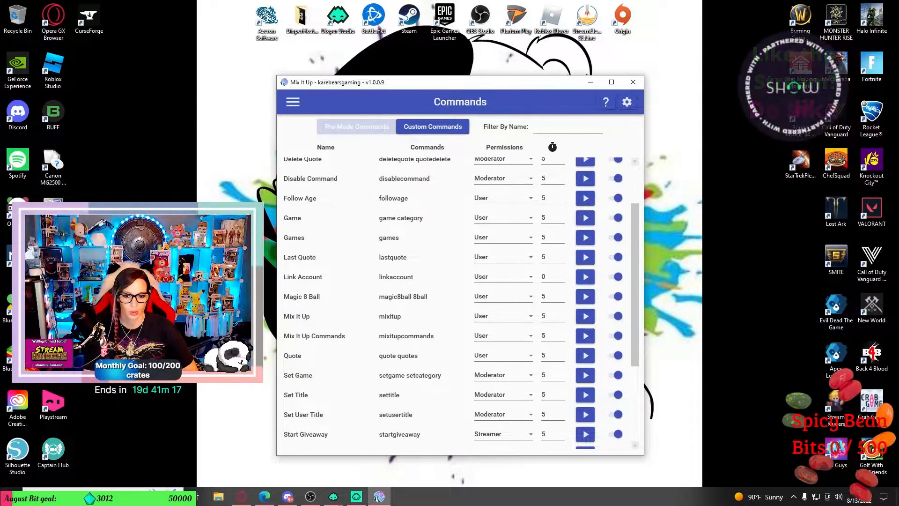
scroll(457, 304, down, 2)
scroll(457, 304, down, 4)
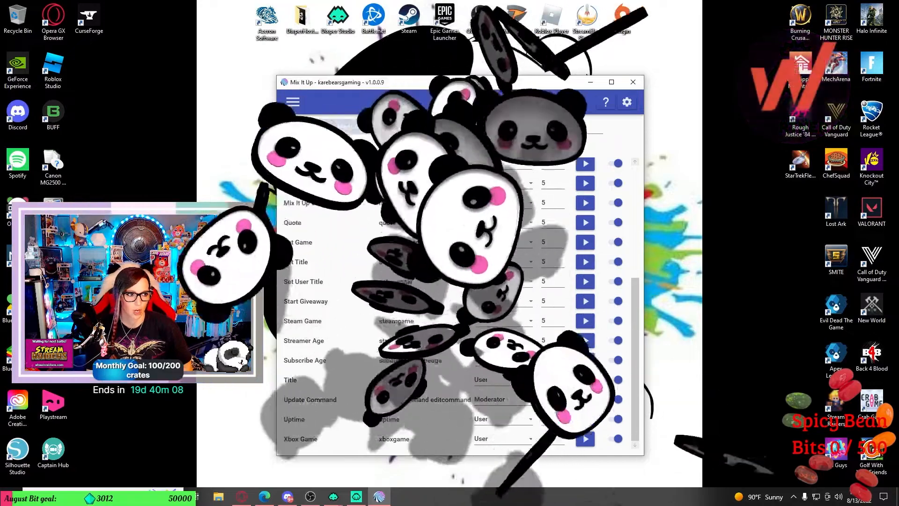
scroll(456, 304, up, 9)
scroll(457, 305, down, 7)
scroll(457, 304, up, 7)
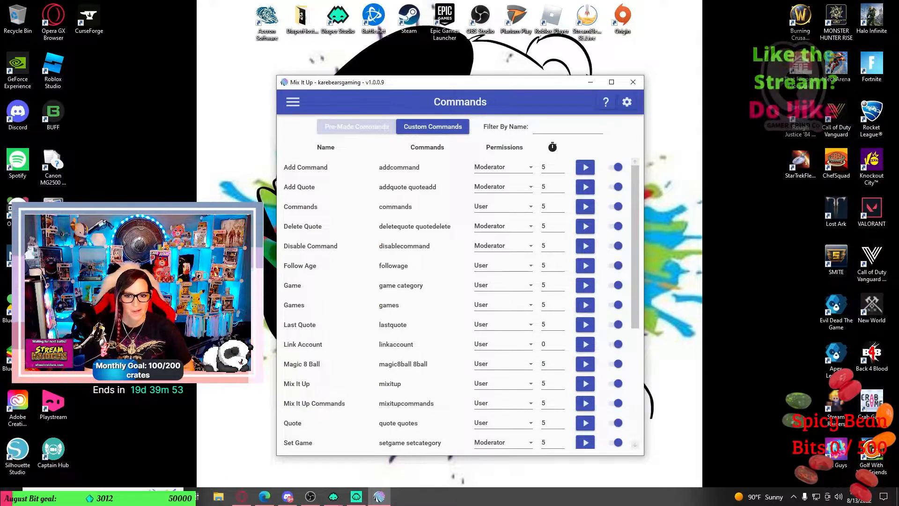
Step: Create a new custom command named shoutouts with the chat trigger so
click(433, 127)
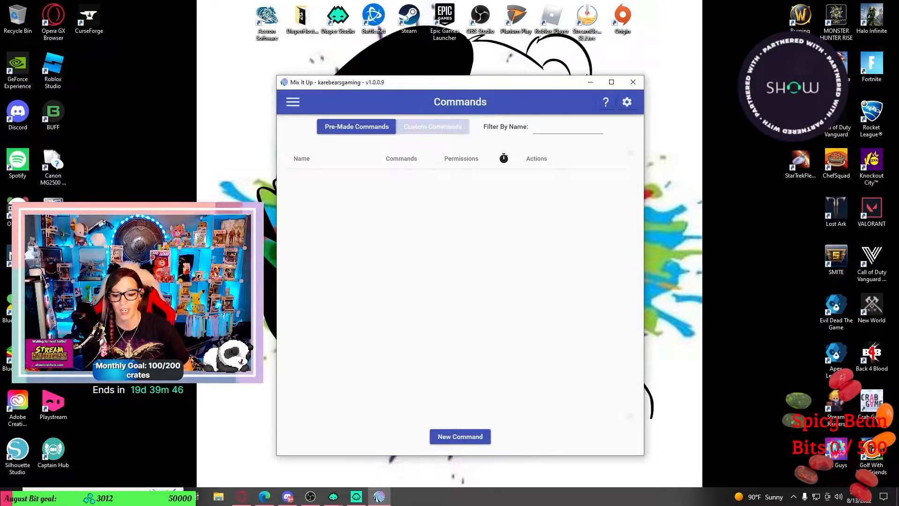
click(461, 436)
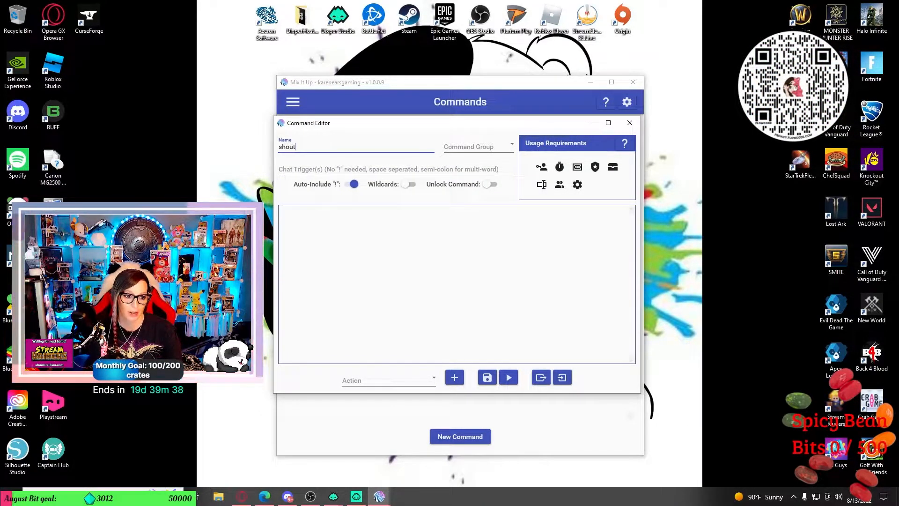
text(shoutouts)
key(Tab)
text(so)
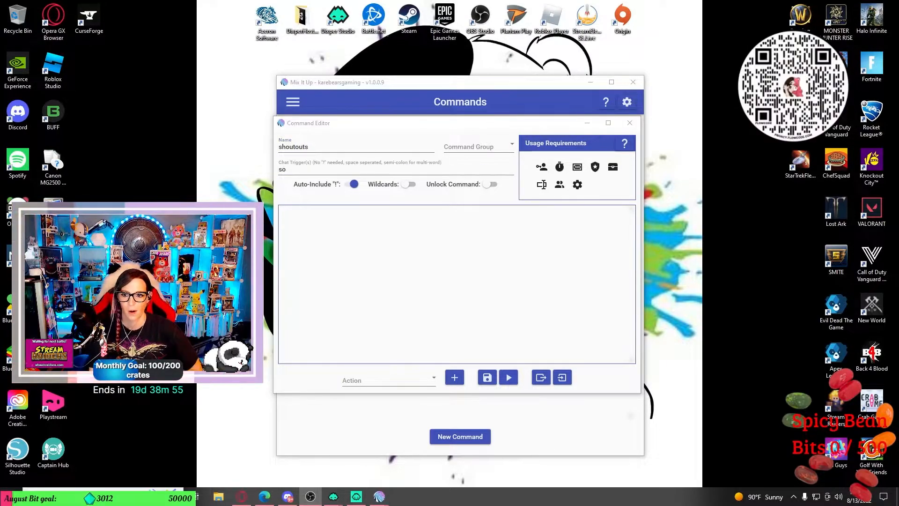
Step: Examine the shoutouts command's role requirement and its streaming platform choices, keeping All selected
click(542, 166)
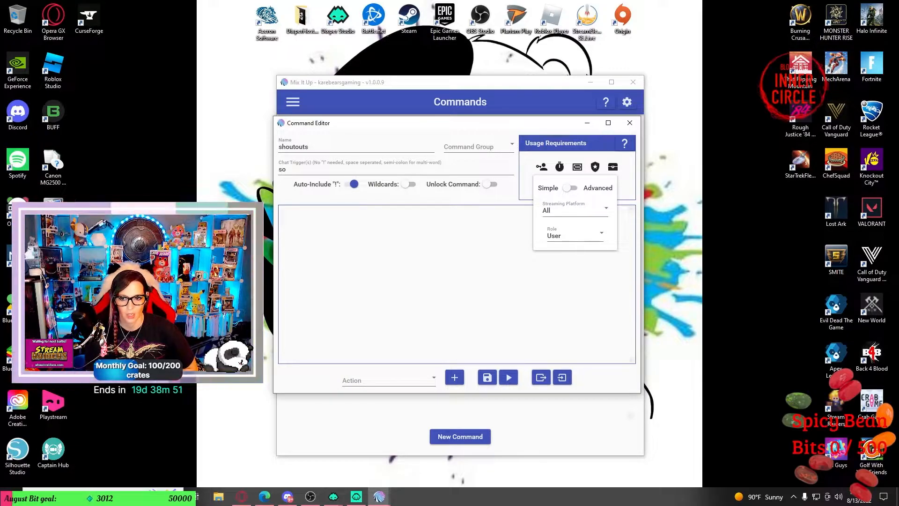
click(575, 211)
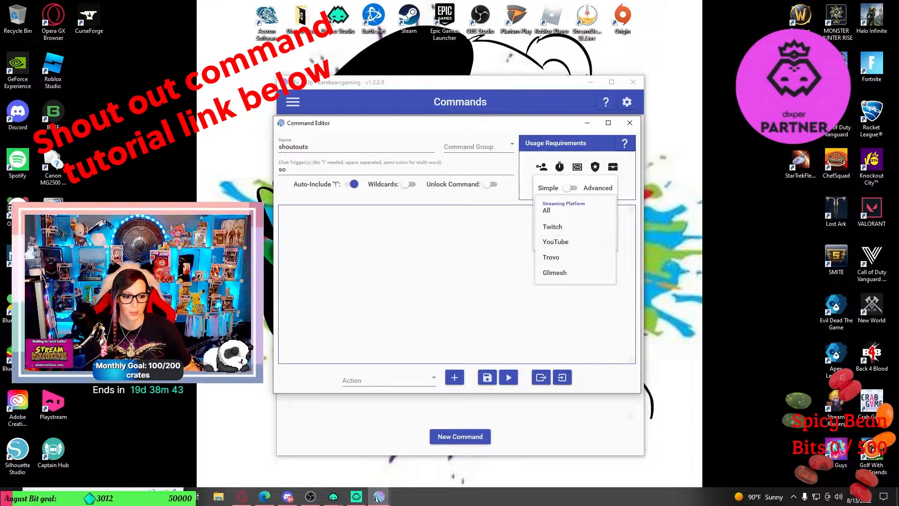
click(546, 211)
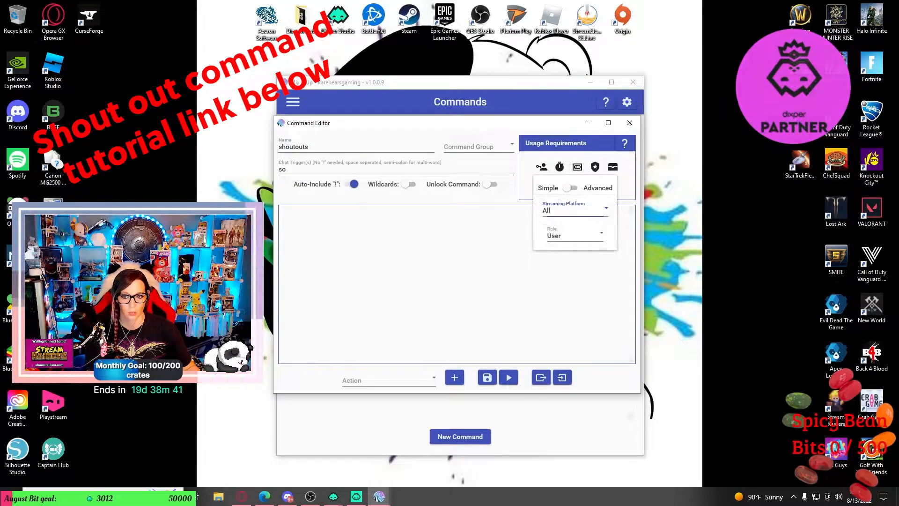
click(468, 281)
Step: Try the Per Person and Group cooldown types for the shoutouts command, and return the type to Standard
click(560, 166)
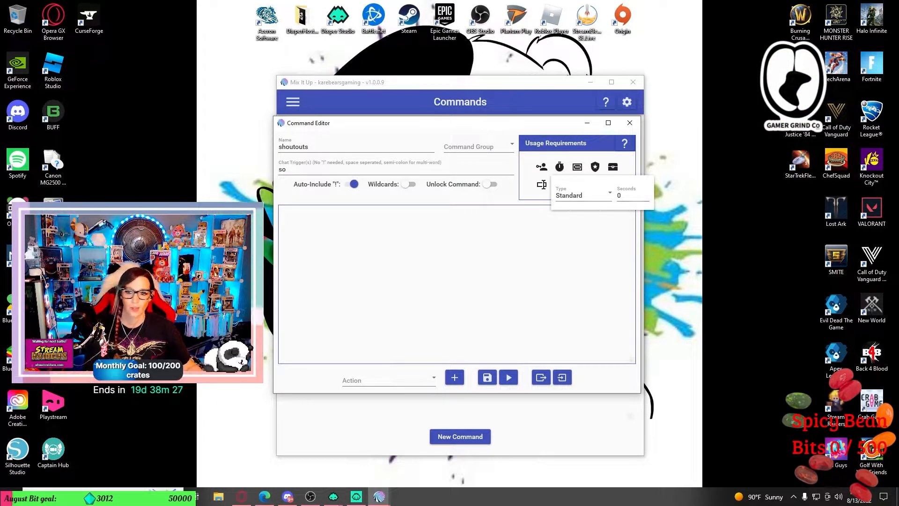
click(583, 196)
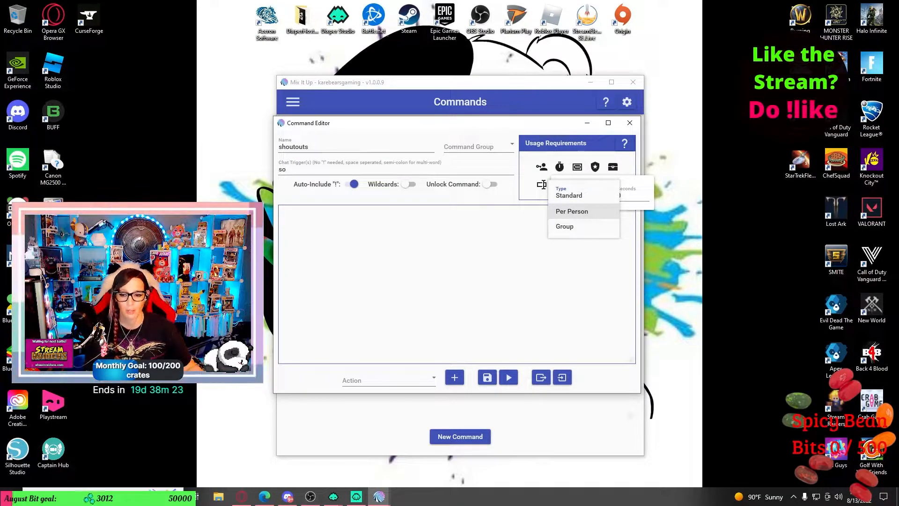
click(571, 211)
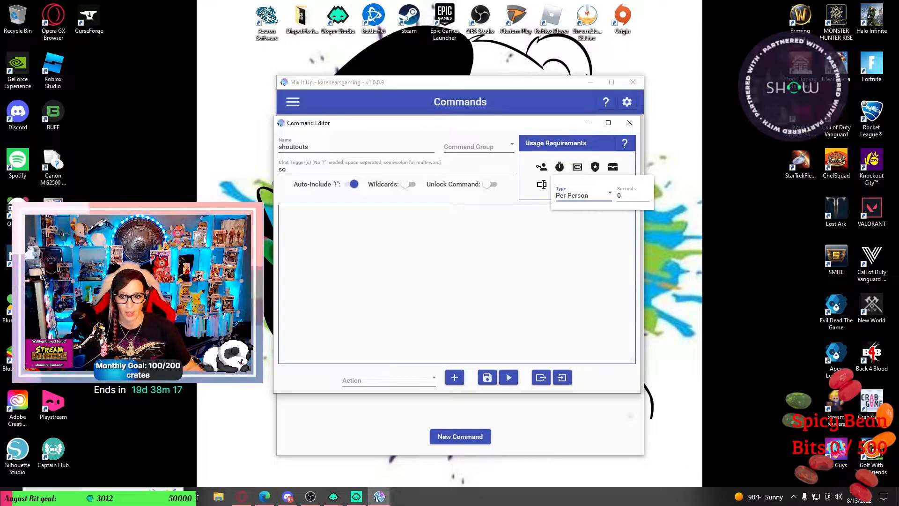
click(583, 195)
click(572, 224)
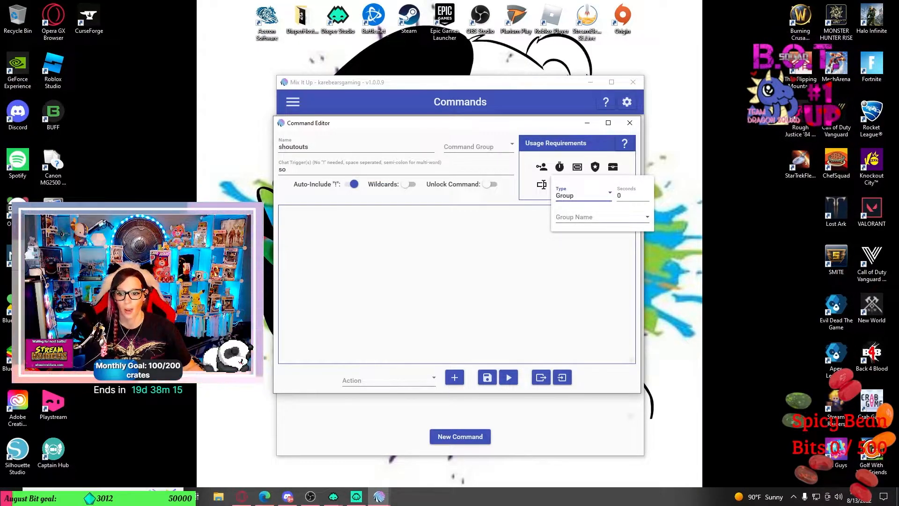
click(647, 216)
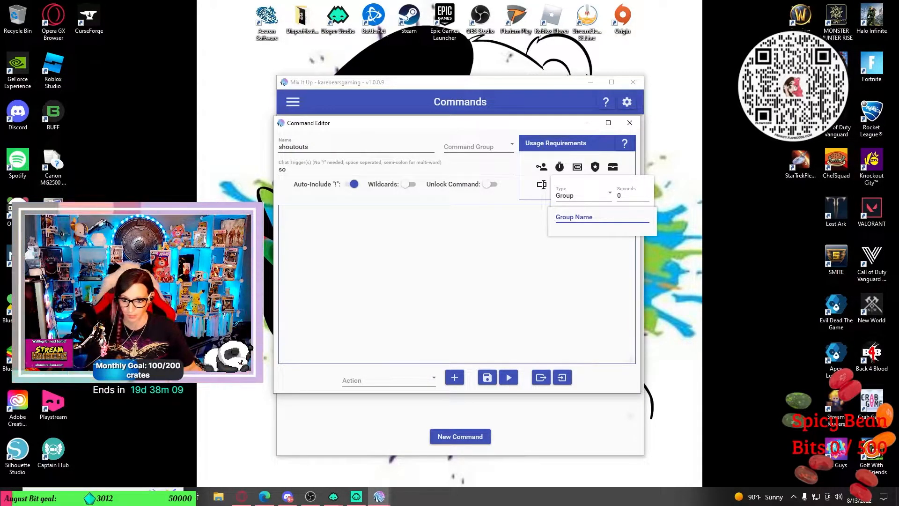
click(584, 195)
click(584, 195)
click(584, 195)
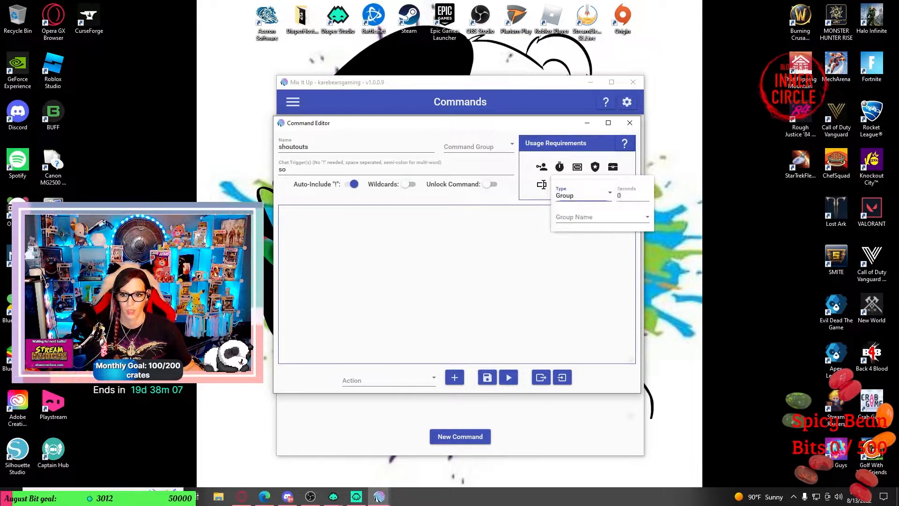
click(584, 196)
click(572, 211)
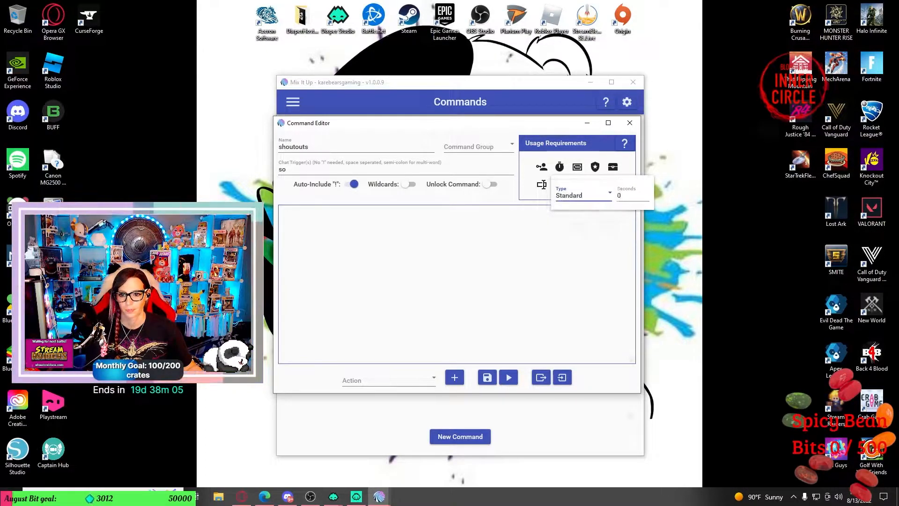
click(576, 253)
Step: Examine the shoutouts command's remaining usage requirements, including rank and arguments, and its Command Group field
click(578, 167)
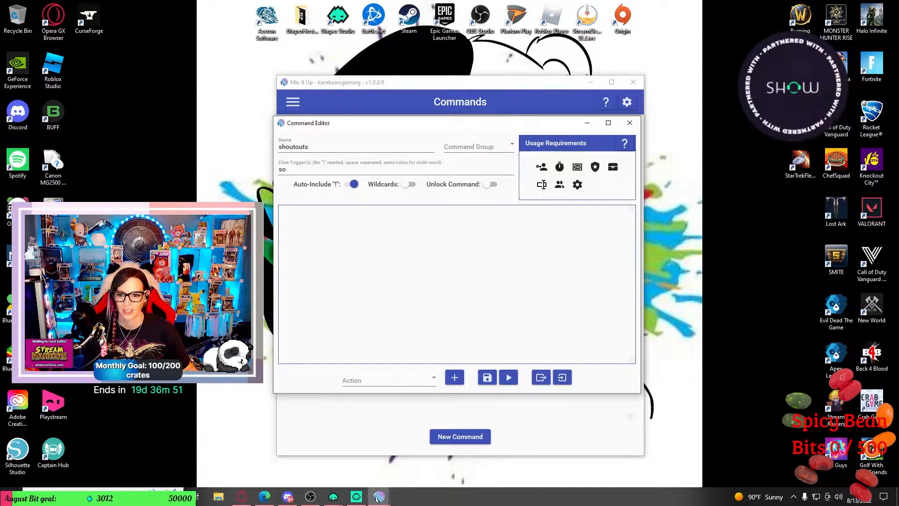
click(595, 167)
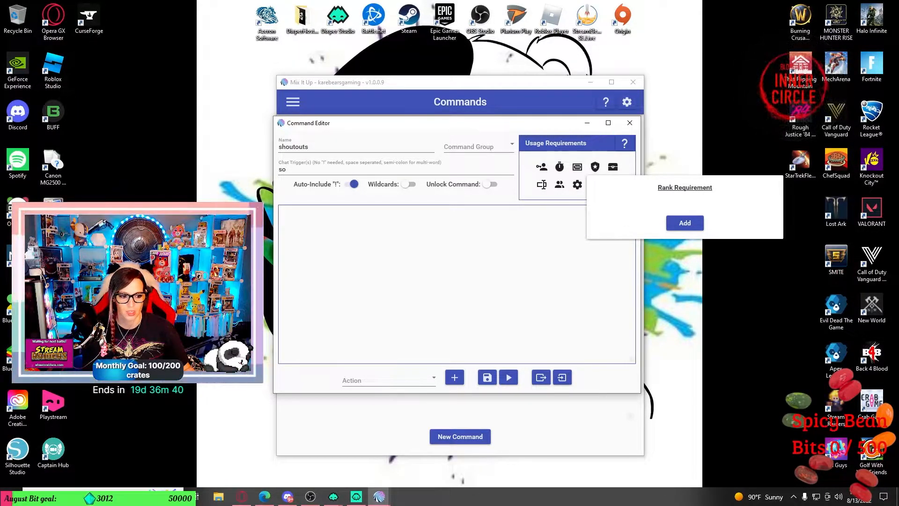
click(613, 166)
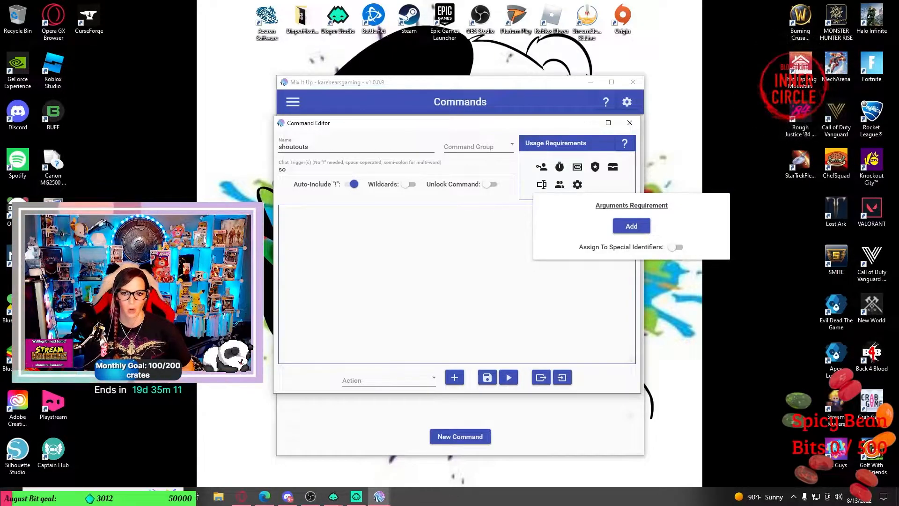
key(Escape)
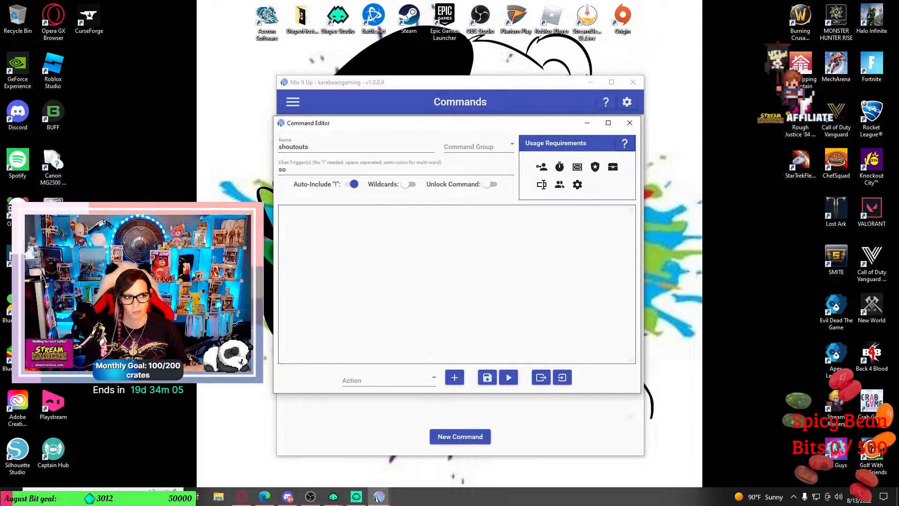
click(511, 145)
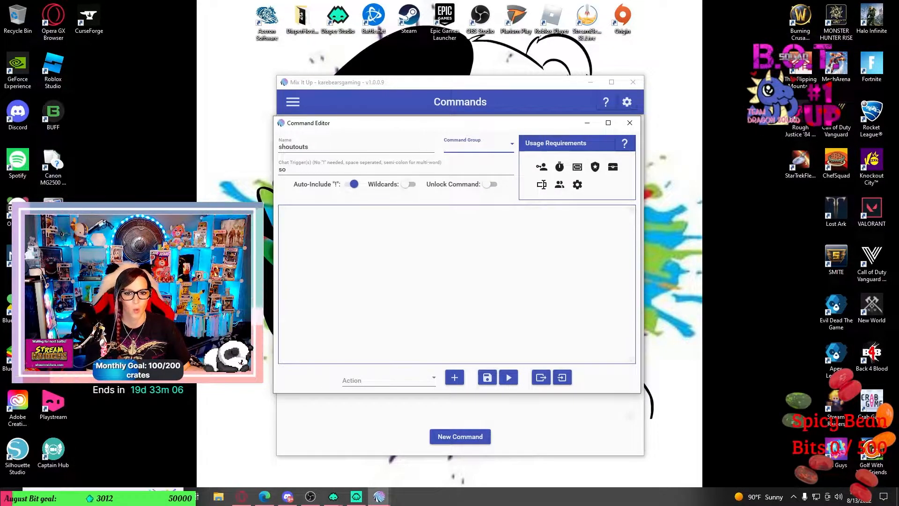
Step: Turn off Auto-Include for the shoutouts command, try Wildcards with the triggers "shout out; so", and restore the trigger so with Wildcards off
click(351, 184)
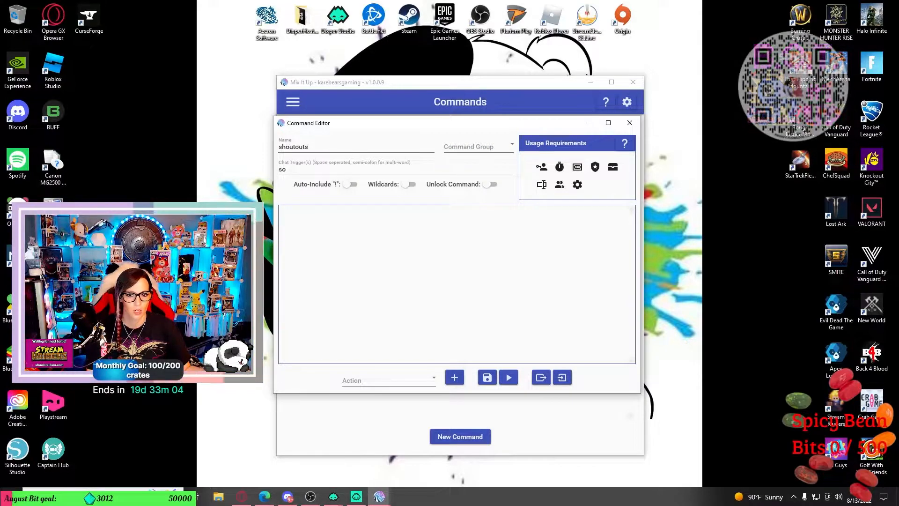
click(411, 184)
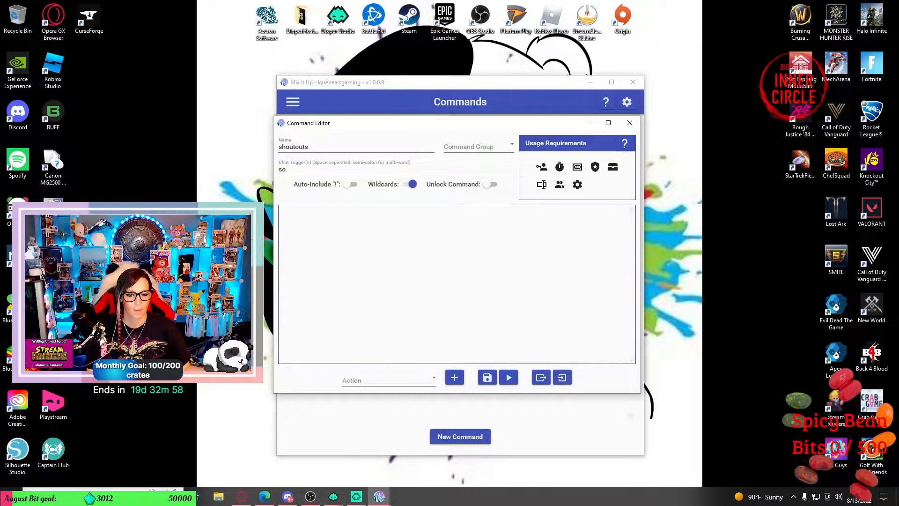
drag(292, 169, 278, 169)
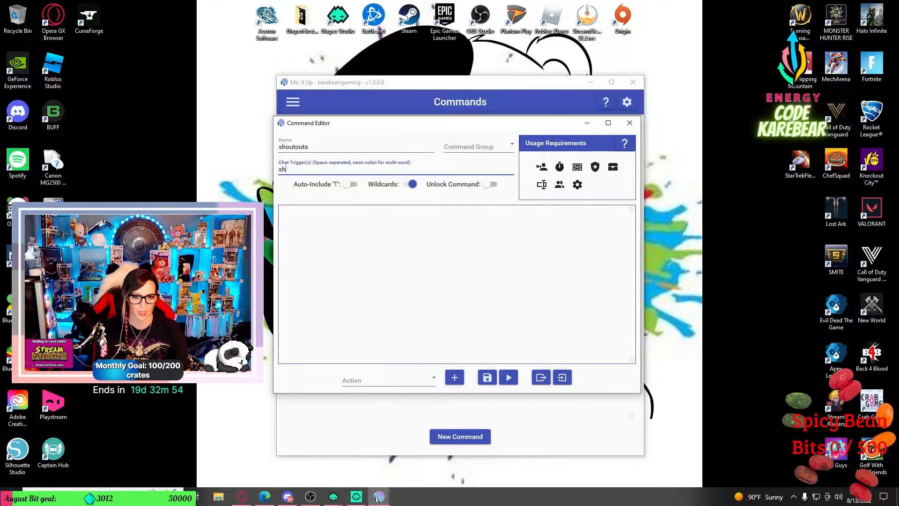
text(shout out)
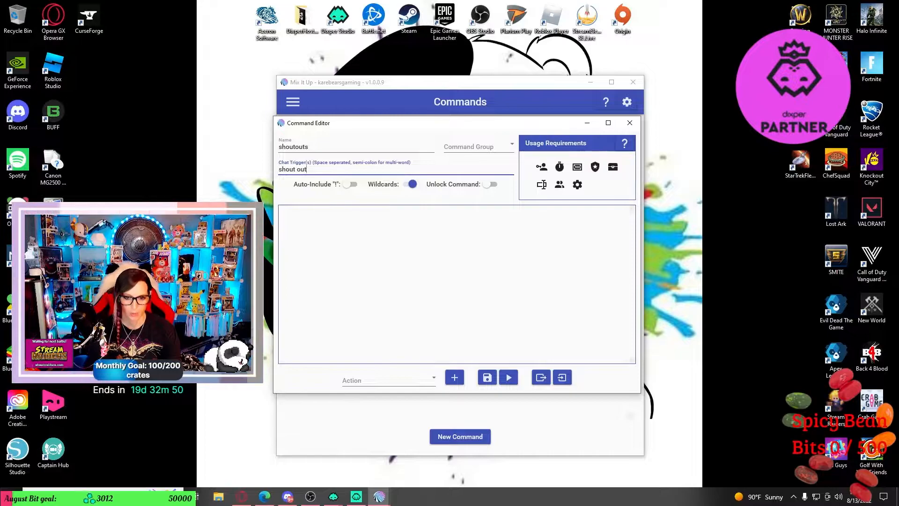
text(; so)
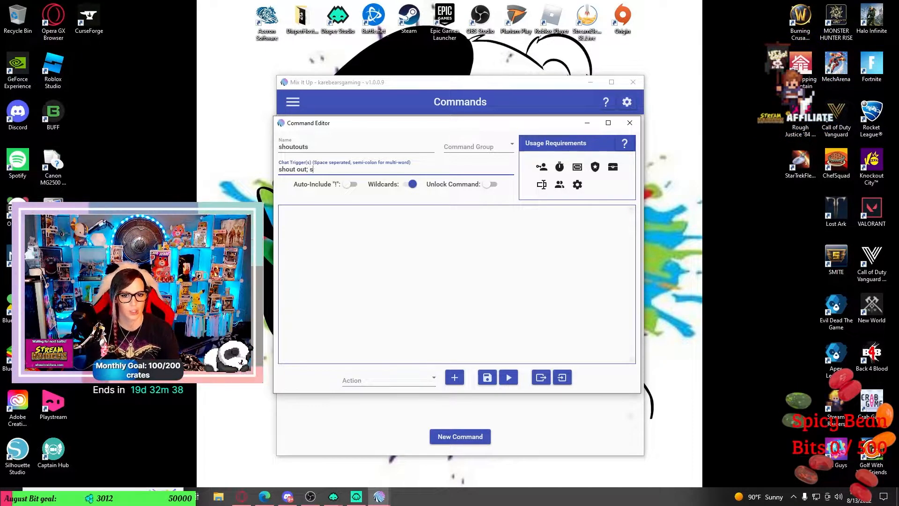
text(so)
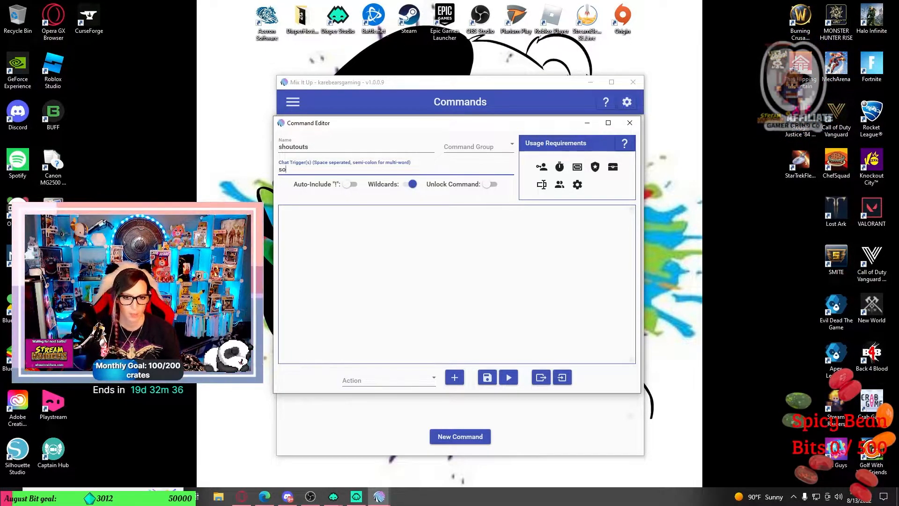
click(409, 184)
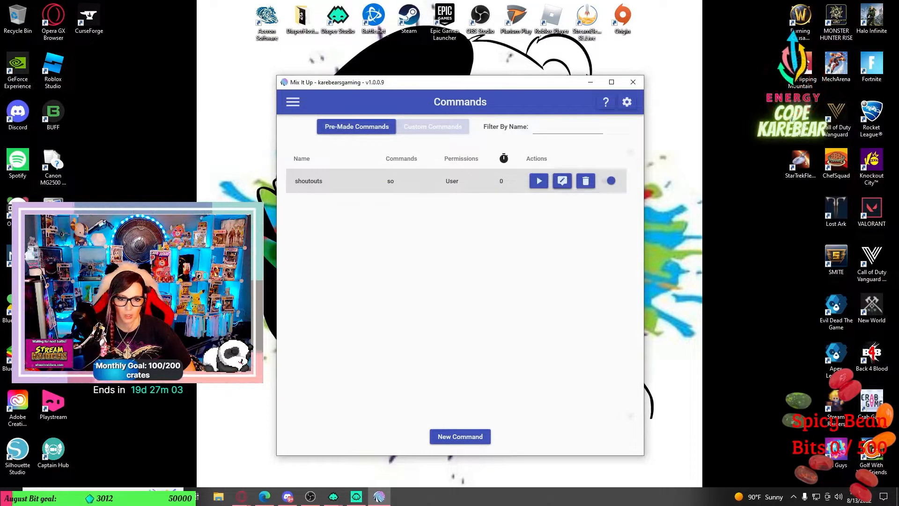
Step: Open the Community Commands page and browse its command categories
click(293, 101)
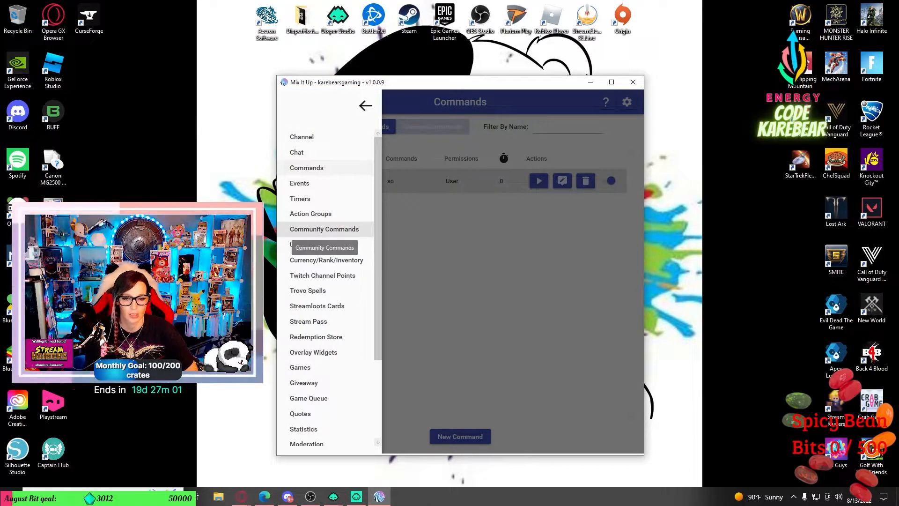
click(324, 229)
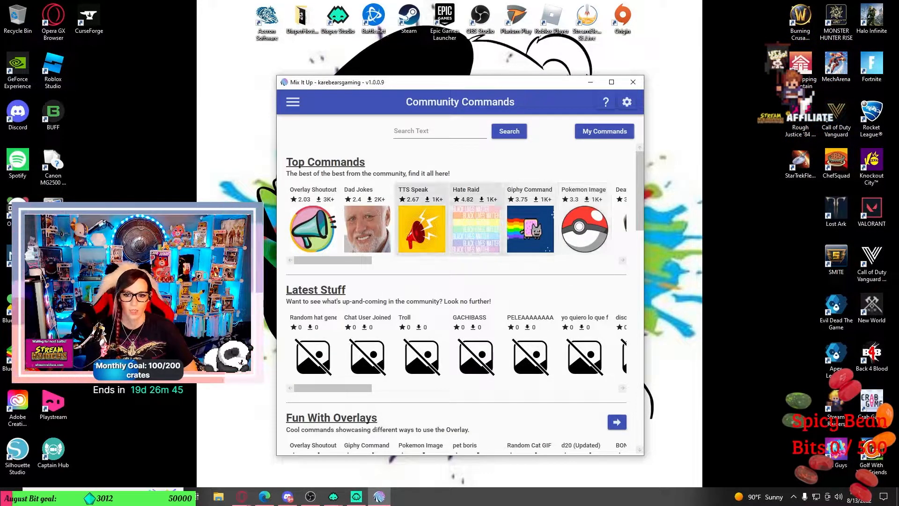
scroll(459, 291, down, 2)
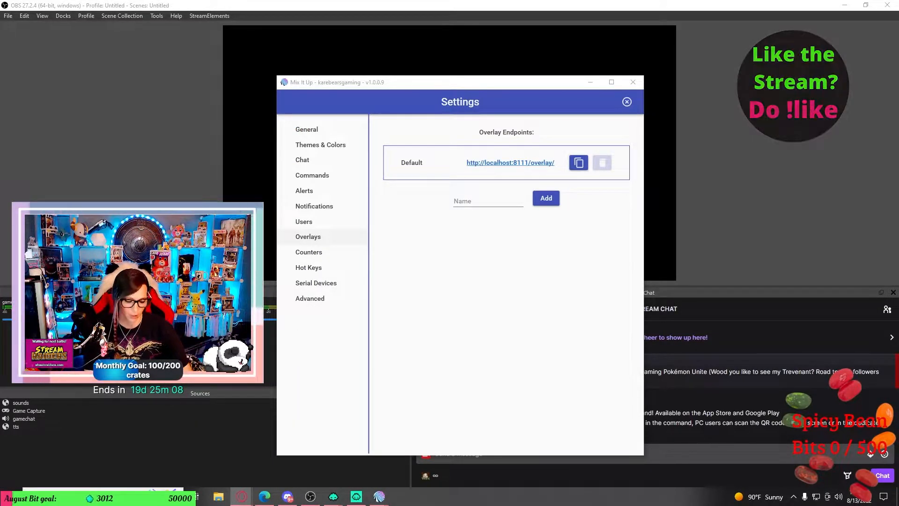
Step: In OBS Studio, add a new browser source named mixitup to the scene
right_click(32, 388)
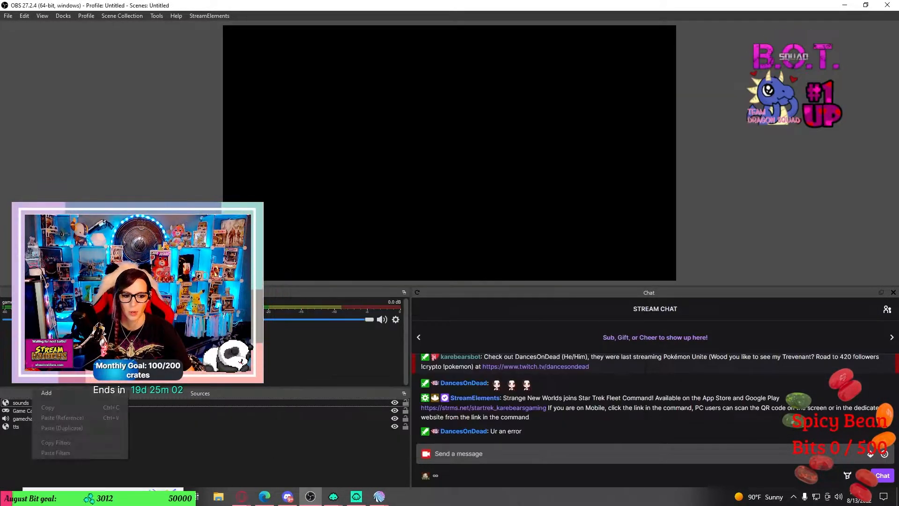
mouse_move(120, 393)
click(150, 358)
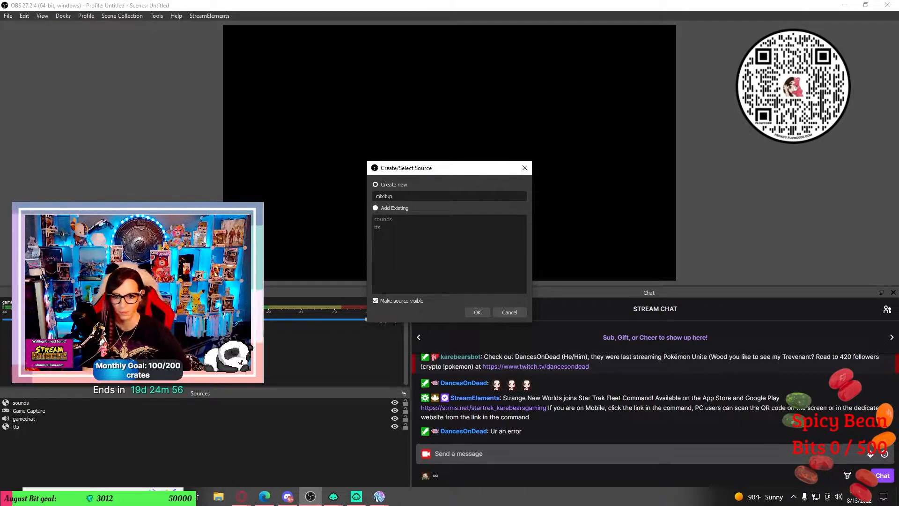
click(477, 312)
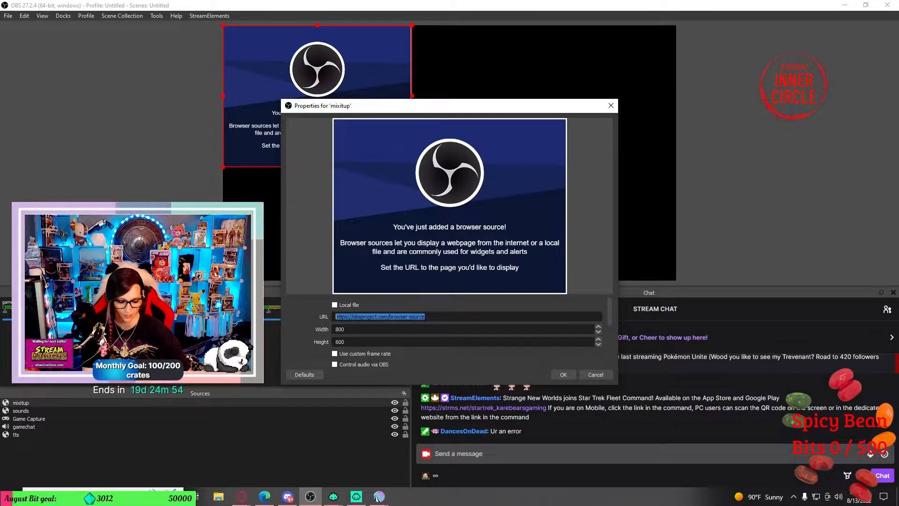
text(http://localhost:8111/overlay/)
key(Tab)
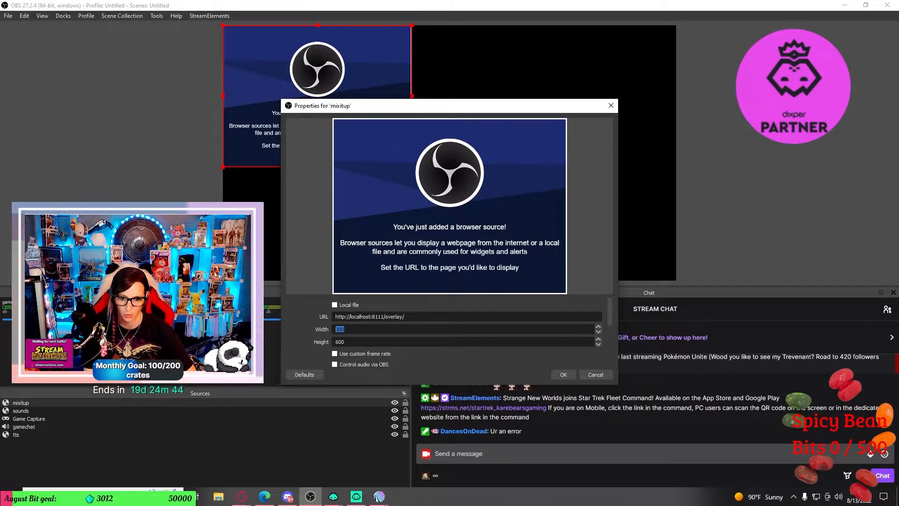
text(192)
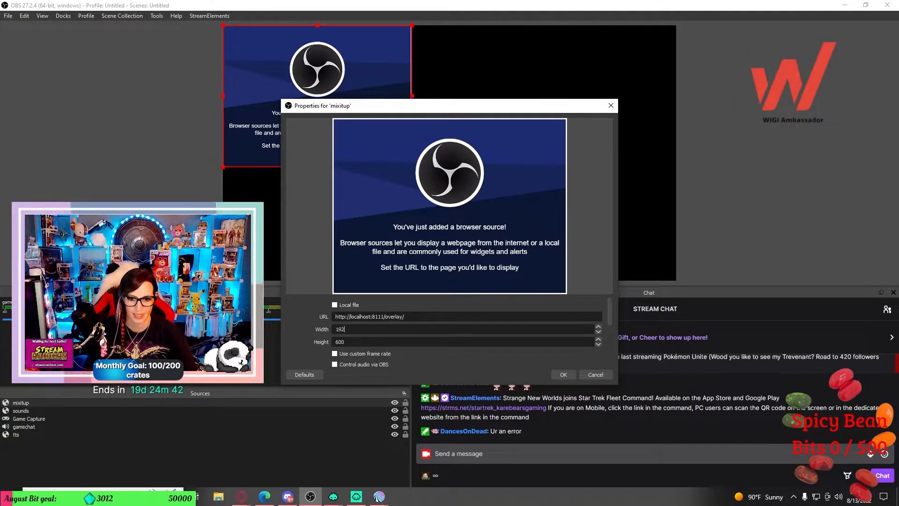
text(0)
key(Tab)
text(10)
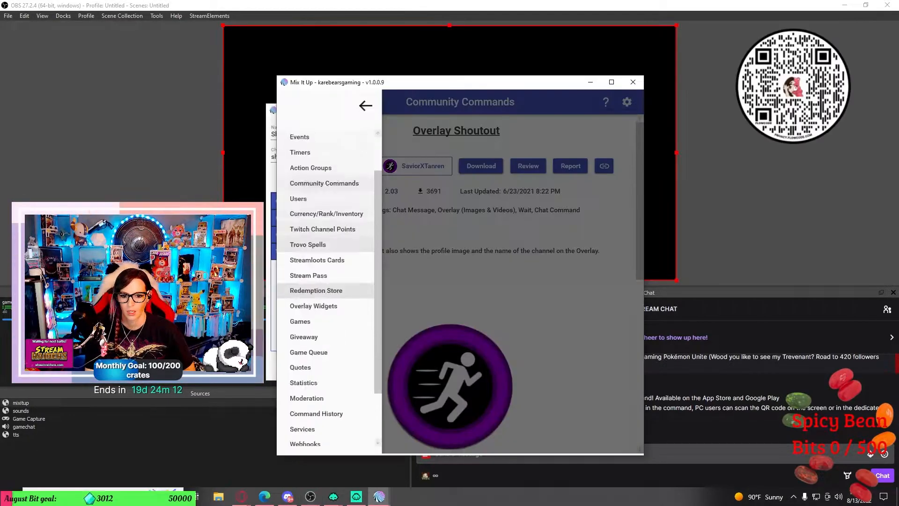
Step: In Mix It Up, open the Services page and expand the OBS Studio service's connection settings
scroll(326, 289, down, 3)
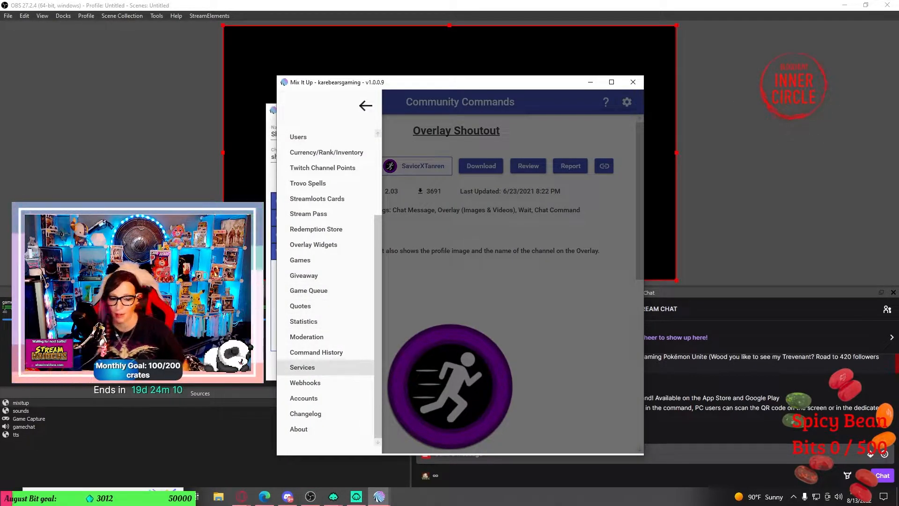
click(304, 367)
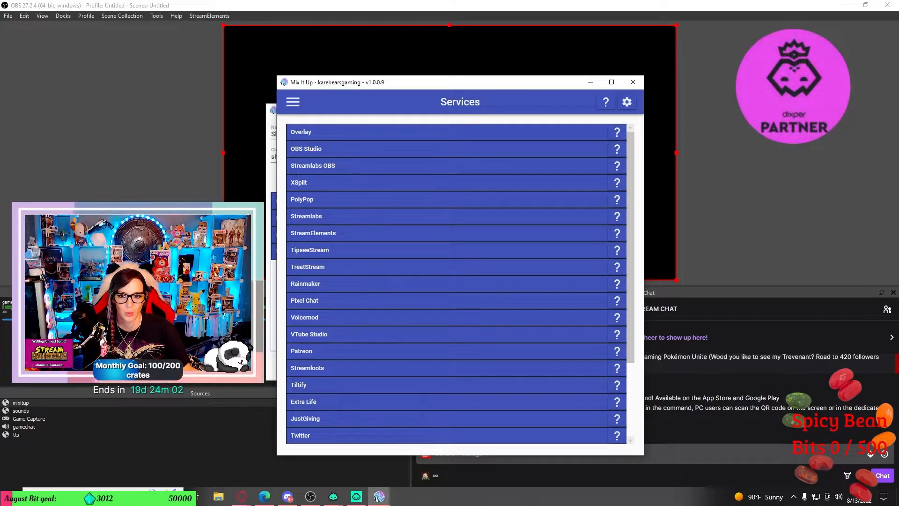
click(307, 149)
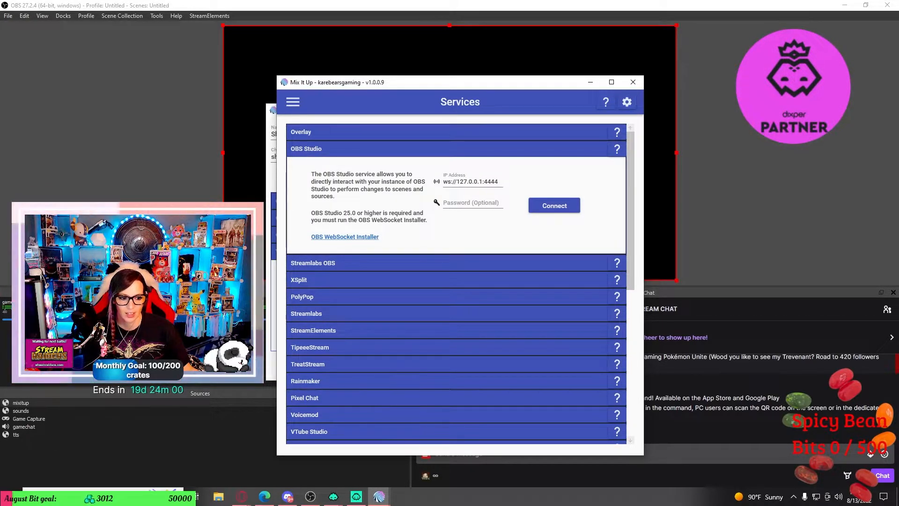
click(307, 149)
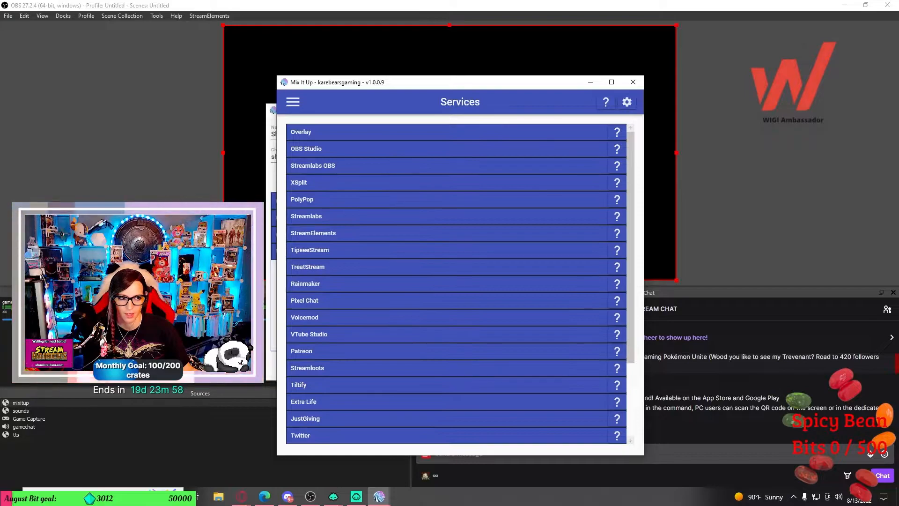
click(306, 149)
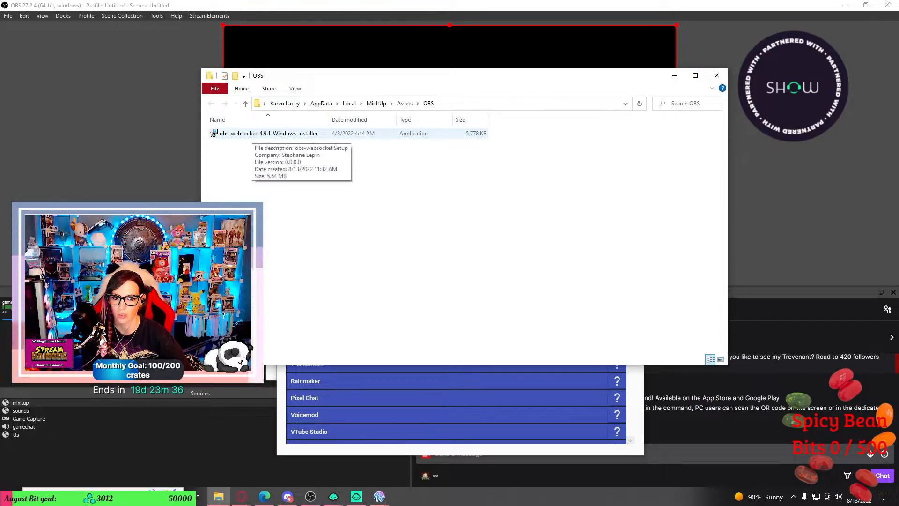
Step: Run the obs-websocket-4.9.1-Windows-Installer and install the plugin with its default options
click(252, 133)
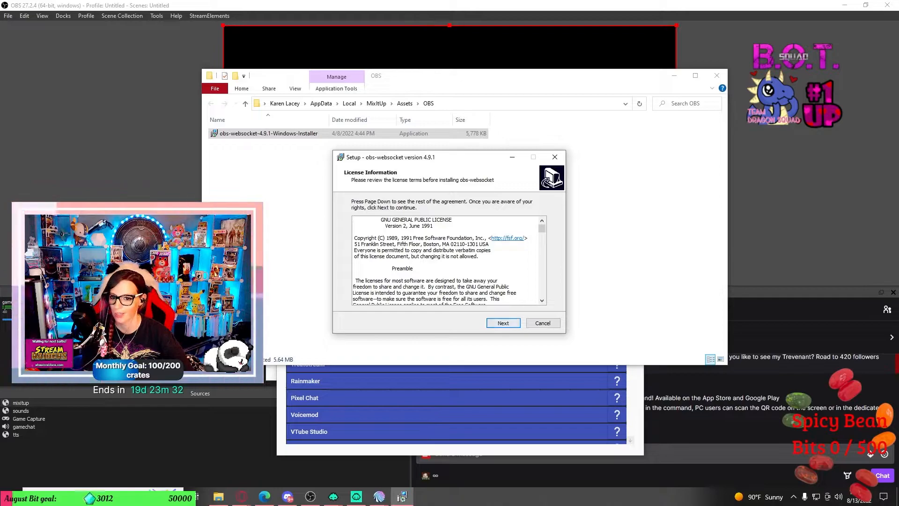
key(Return)
key(Return)
key(Return)
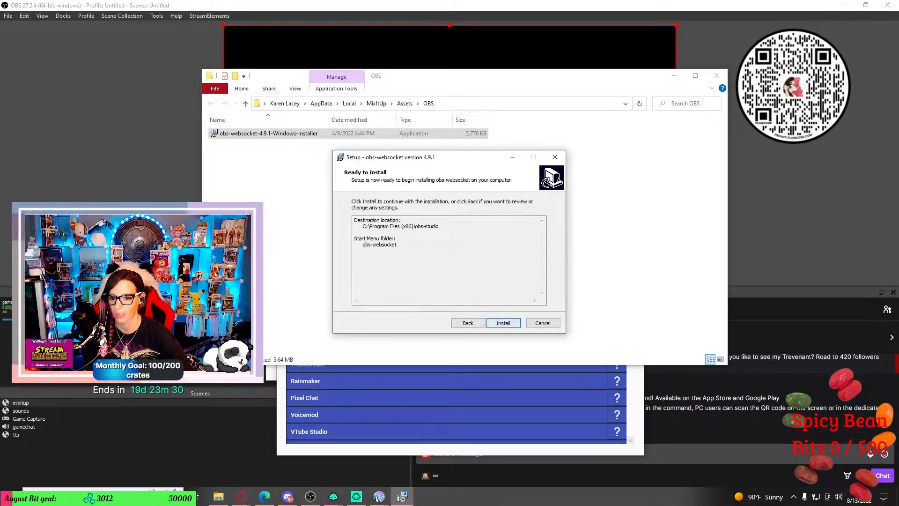
key(Return)
key(Return)
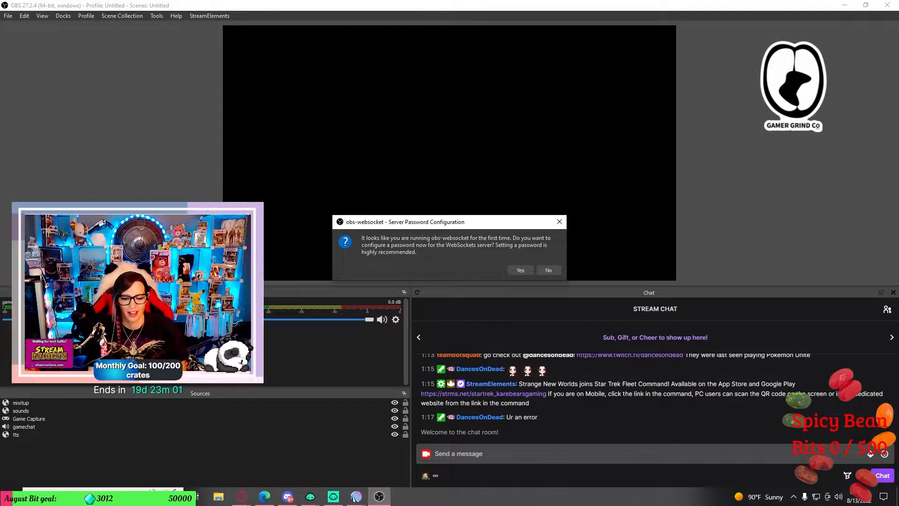
Step: In OBS Studio, configure the WebSockets server with authentication enabled and enter a new server password
click(520, 270)
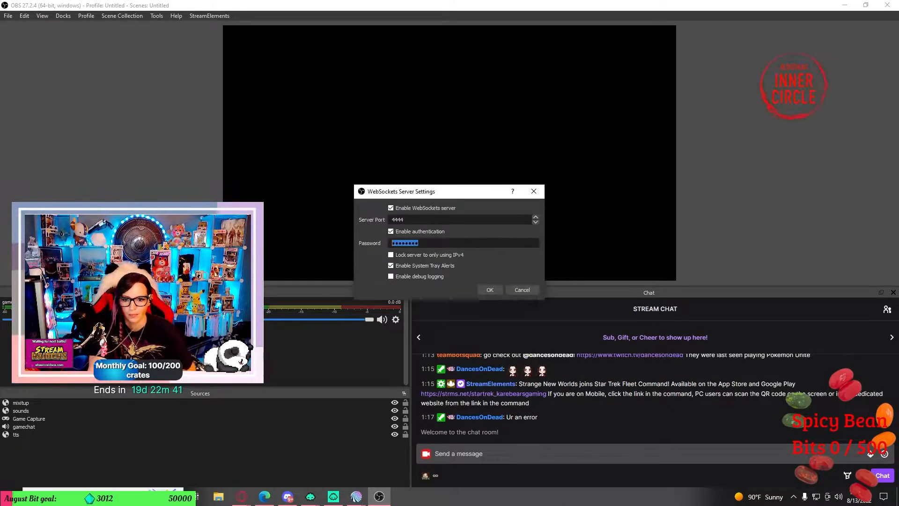
key(BackSpace)
key(BackSpace)
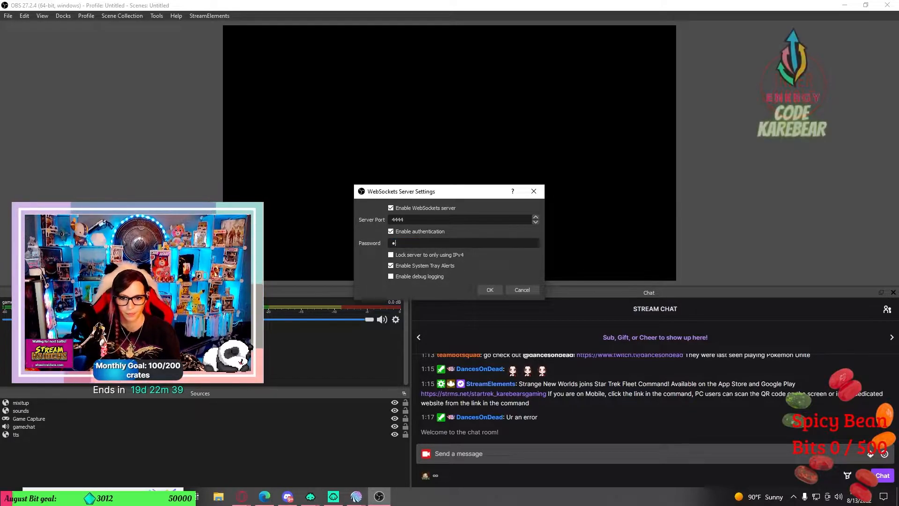
click(490, 289)
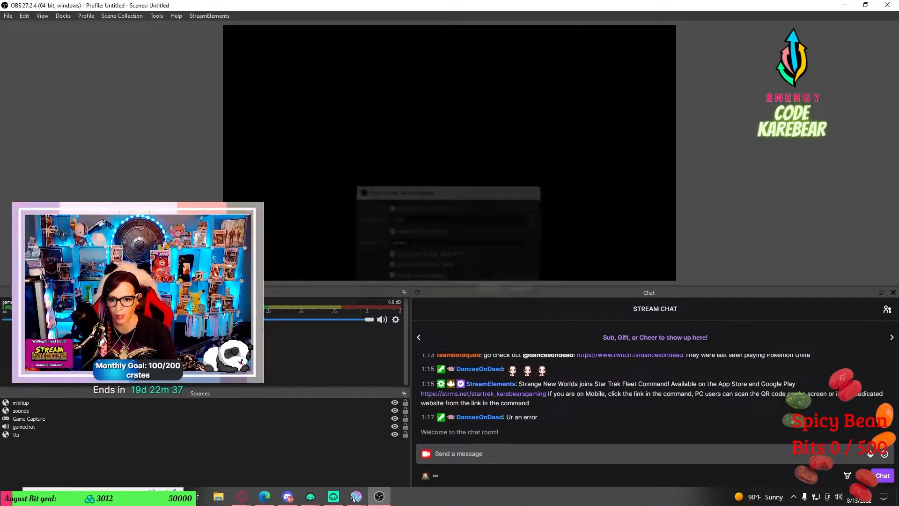
Step: Return to Mix It Up and connect its OBS Studio service at ws://127.0.0.1:4444
mouse_move(356, 496)
click(315, 454)
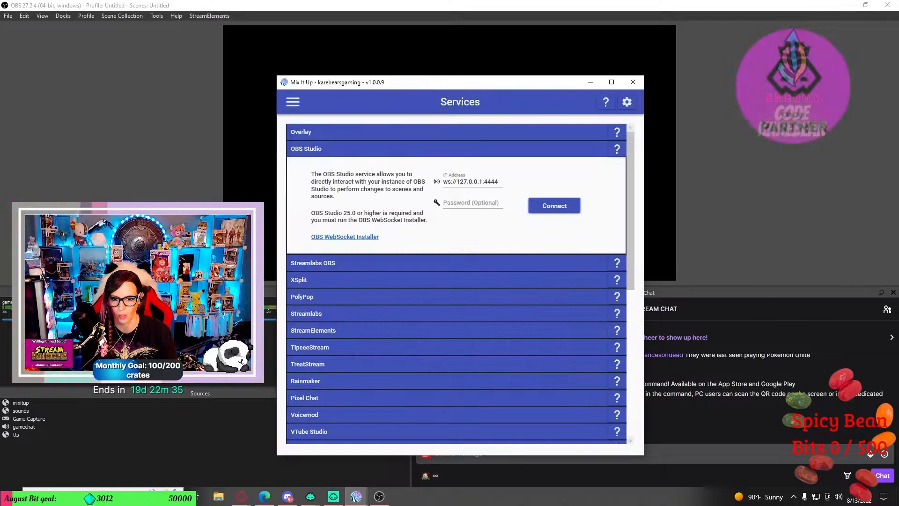
key(Return)
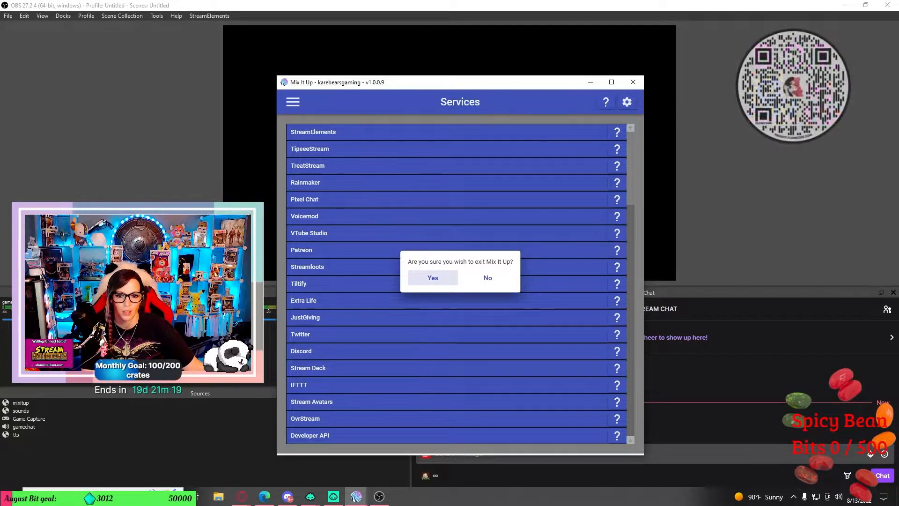
Step: Exit Mix It Up and start it again
click(432, 277)
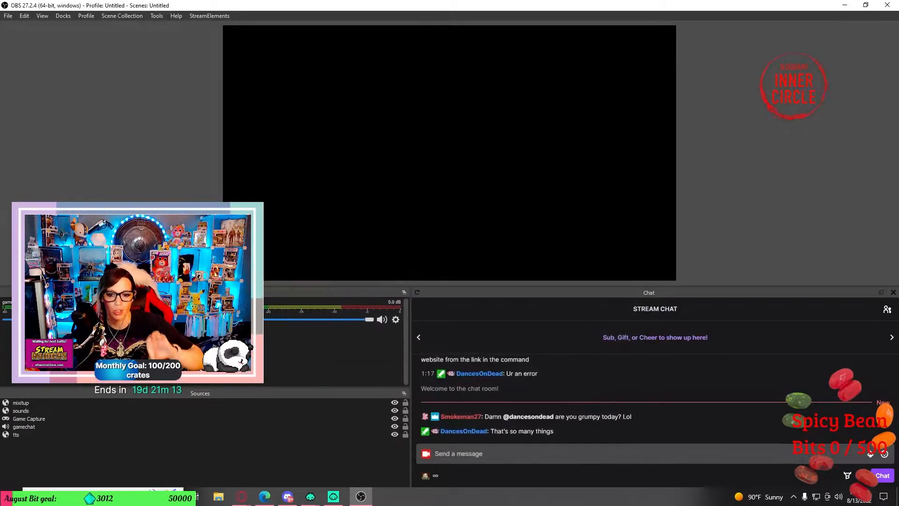
click(401, 270)
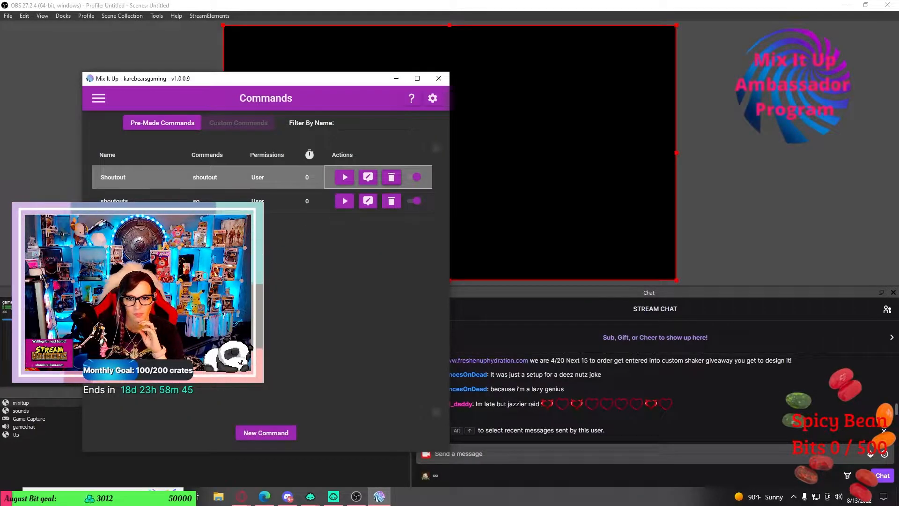
Step: Reposition the Mix It Up window over the OBS preview and open the Accounts page
drag(327, 81, 512, 53)
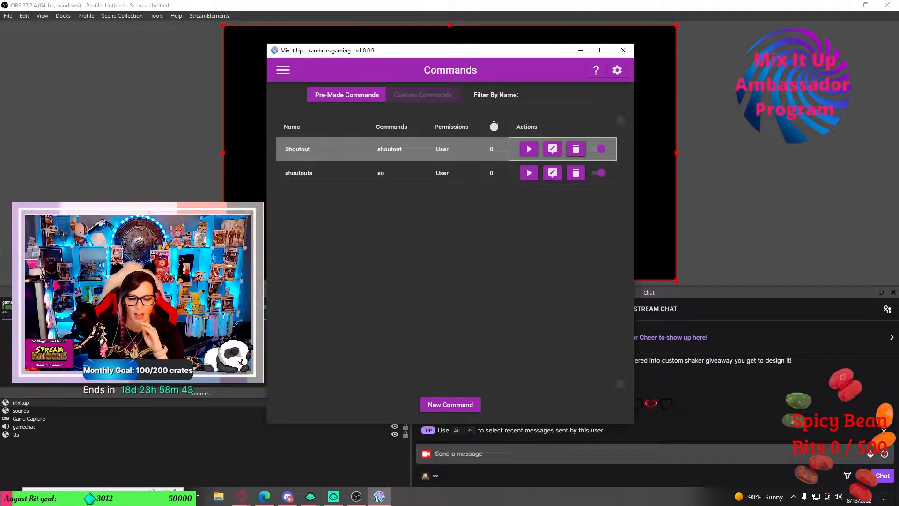
click(283, 70)
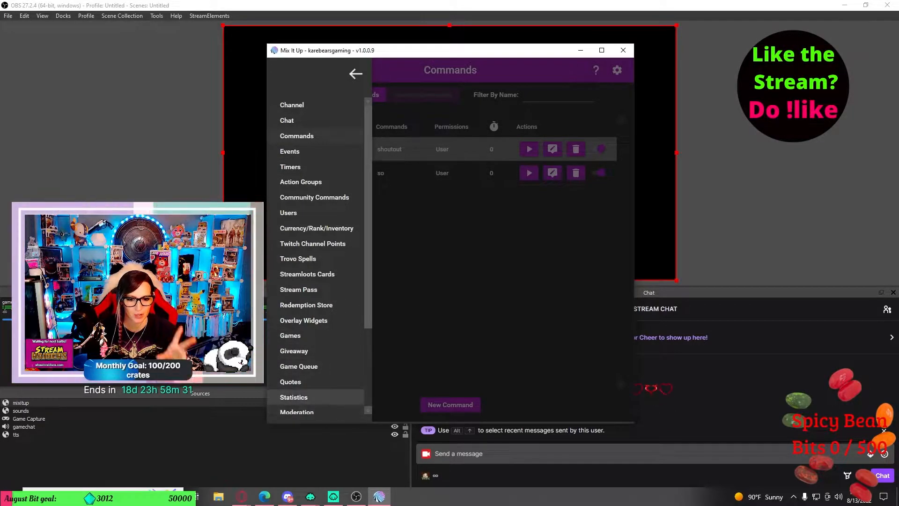
scroll(316, 397, down, 3)
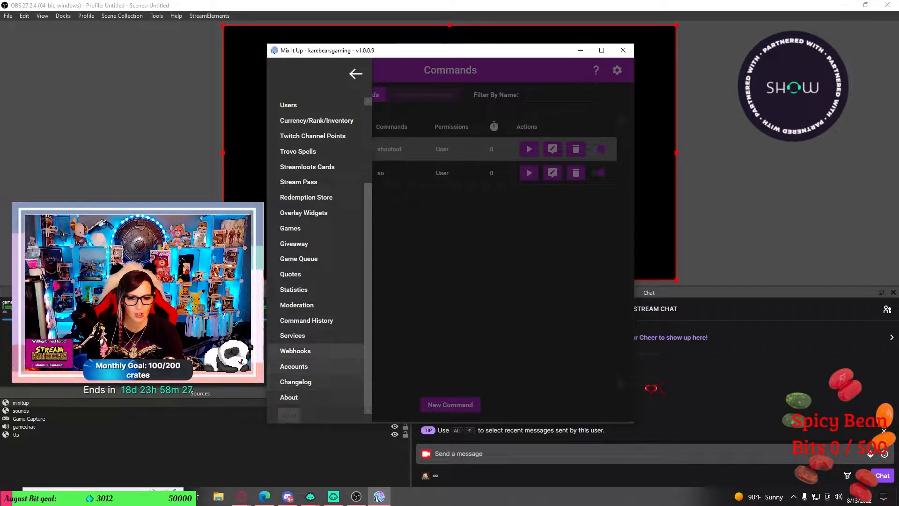
click(294, 366)
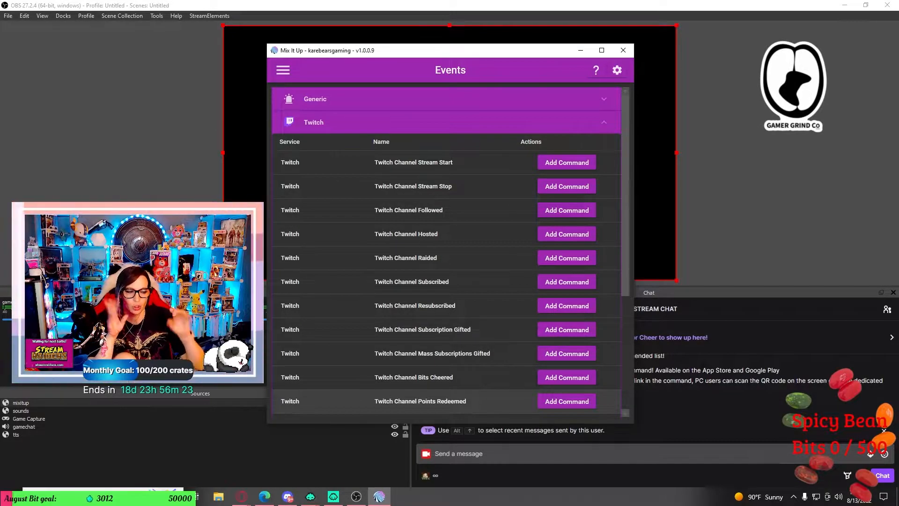
Step: Start a command for the Twitch Channel Stream Start event and add a Twitter action to it
click(566, 211)
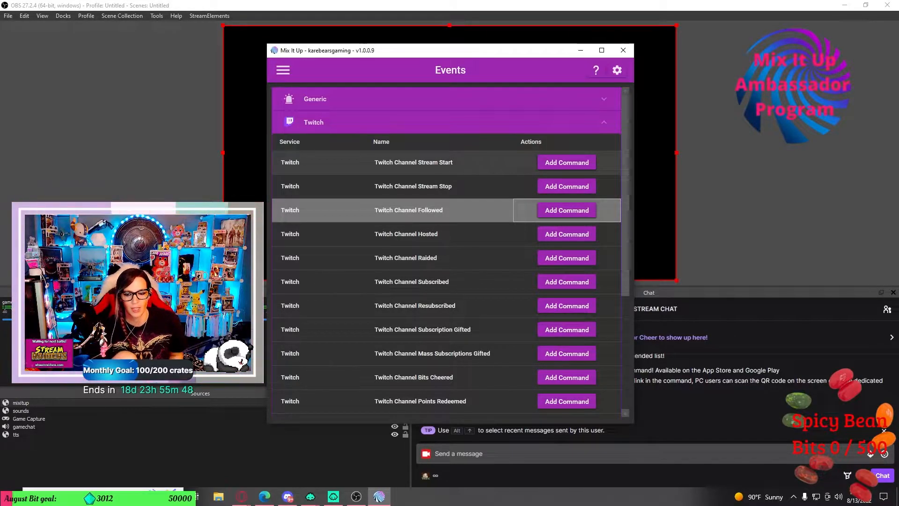
click(567, 163)
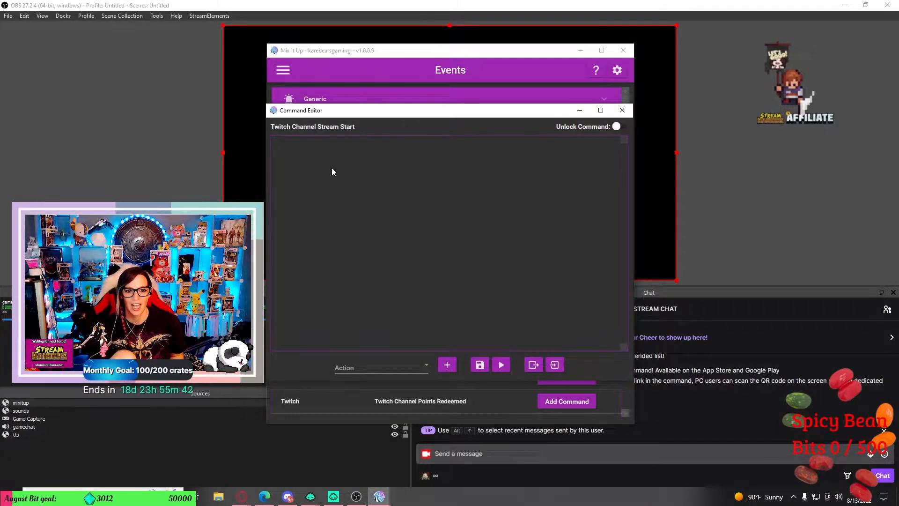
click(426, 365)
scroll(384, 300, down, 3)
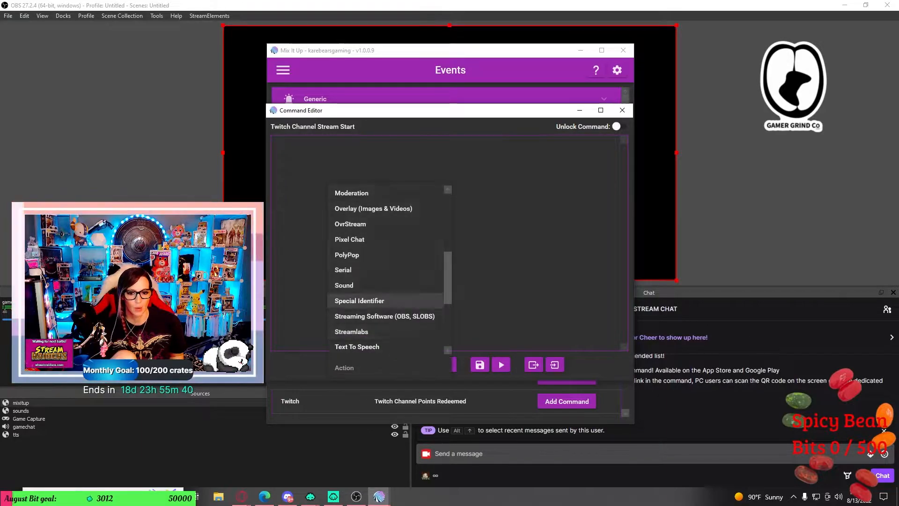
scroll(384, 281, down, 3)
click(356, 267)
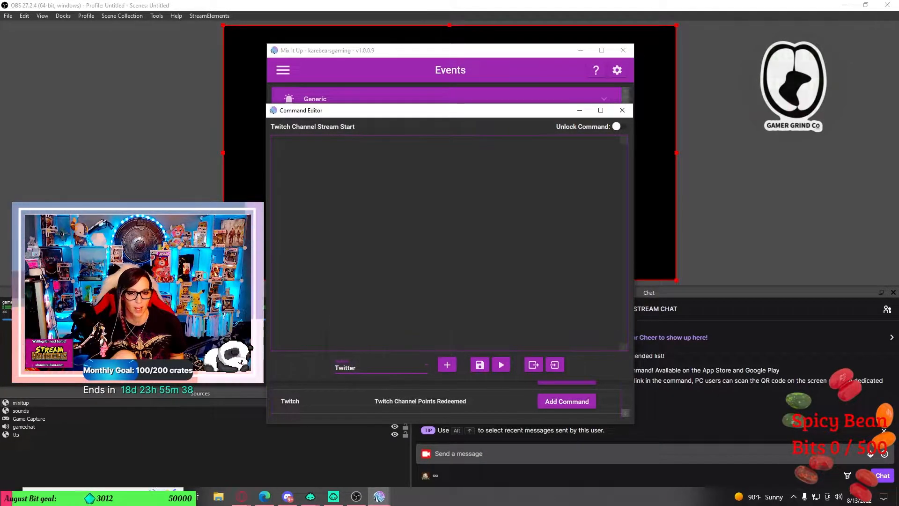
click(447, 365)
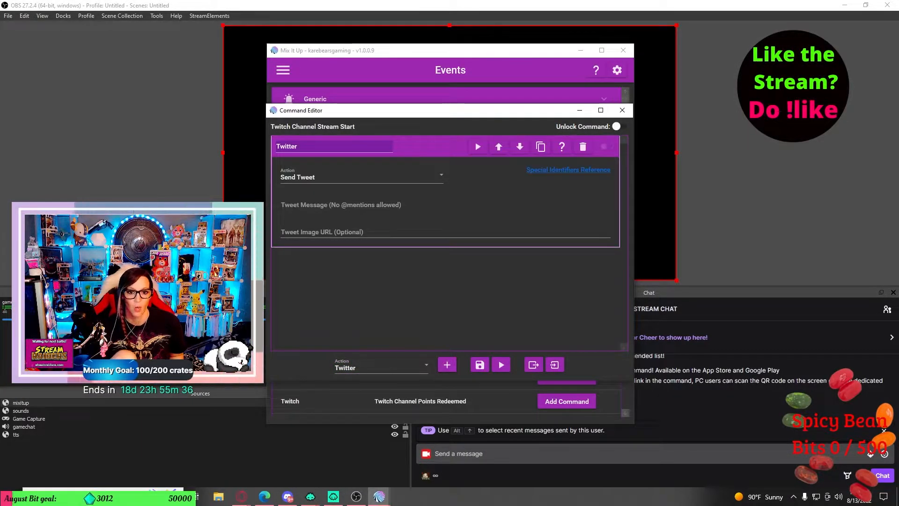
Step: Set the Twitter action to Update Name with the name "KarebearsGaming LIVE ON TWITCH", placing a circle emoji before and after "LIVE ON TWITCH"
click(362, 177)
click(300, 194)
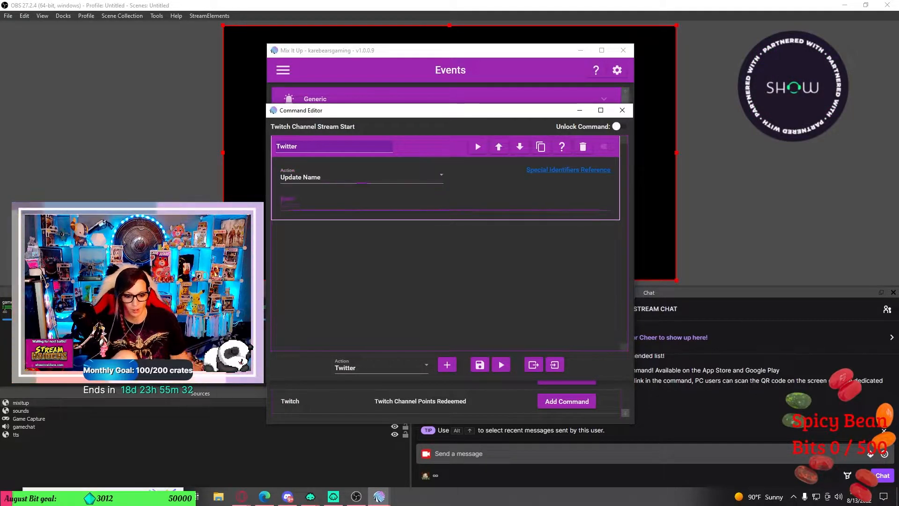
text(Karebears)
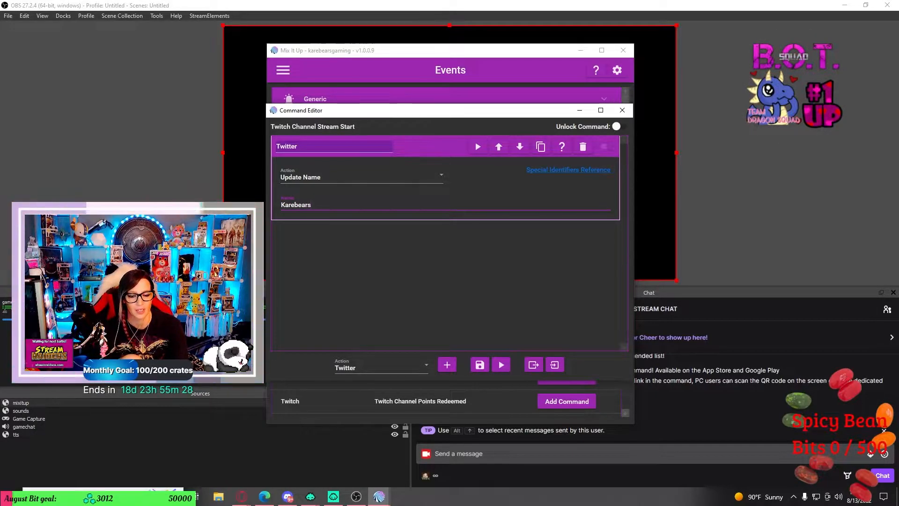
text(Gami)
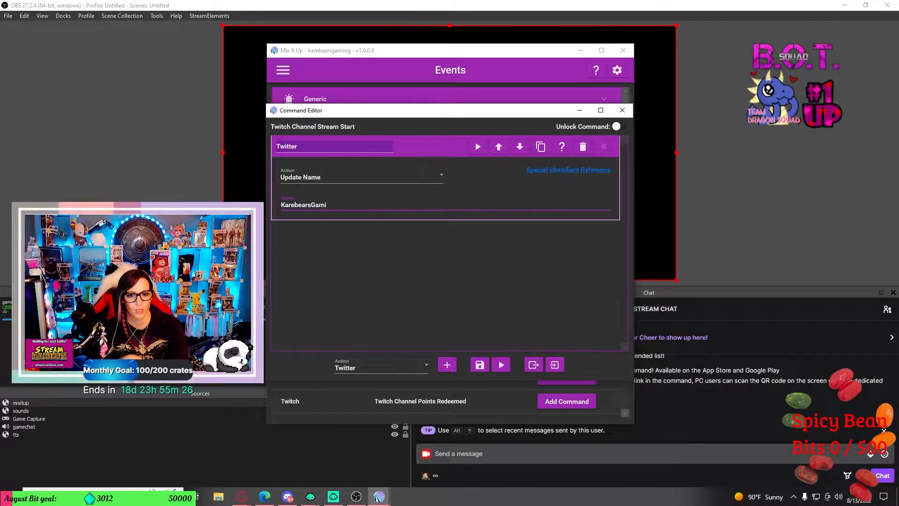
text(ong)
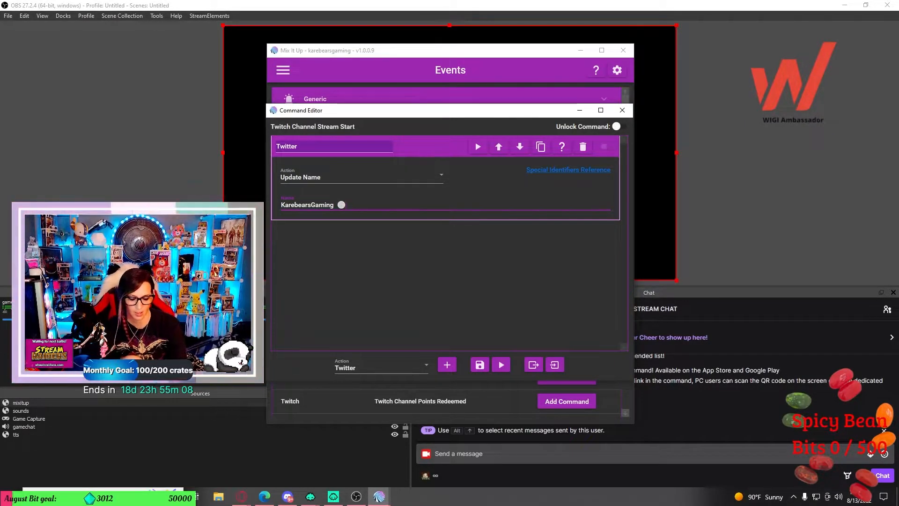
text(LIVE ON T)
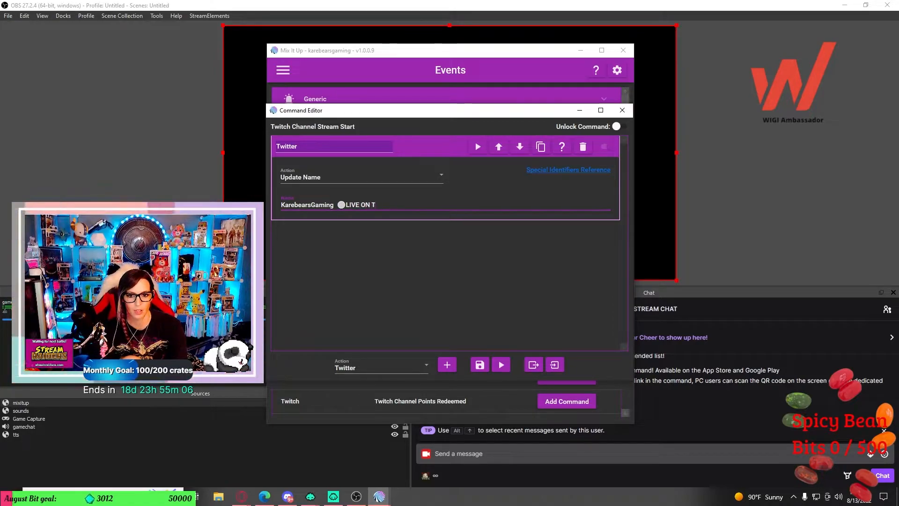
text(WITCH)
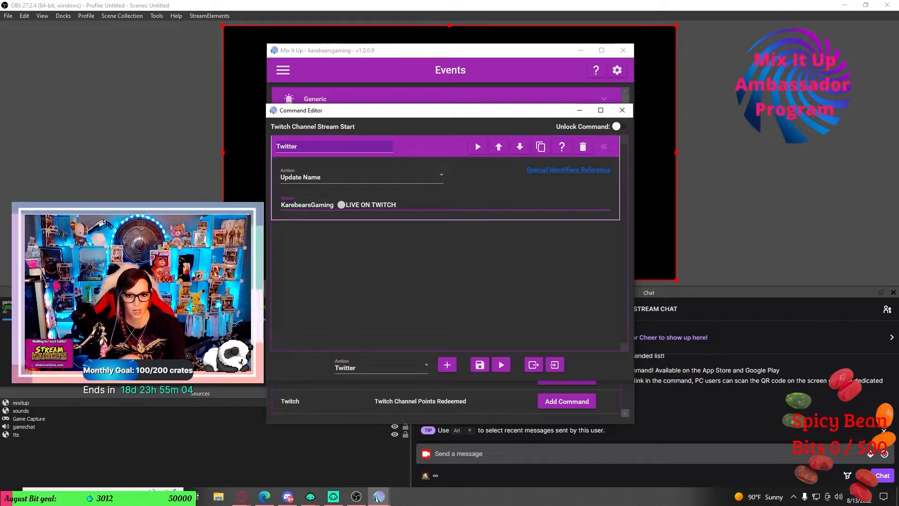
text(🔴)
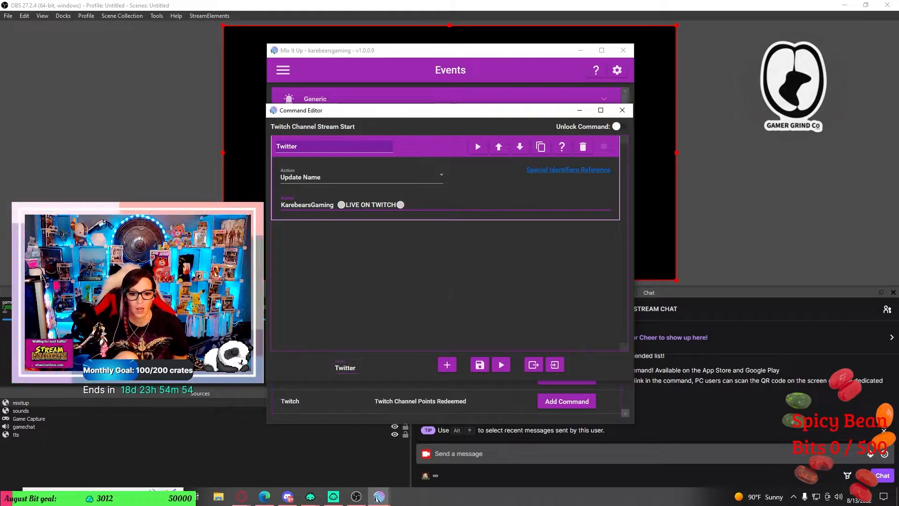
Step: Add a Discord action below the Twitter action and look at its Send Message options
click(381, 367)
scroll(384, 331, up, 2)
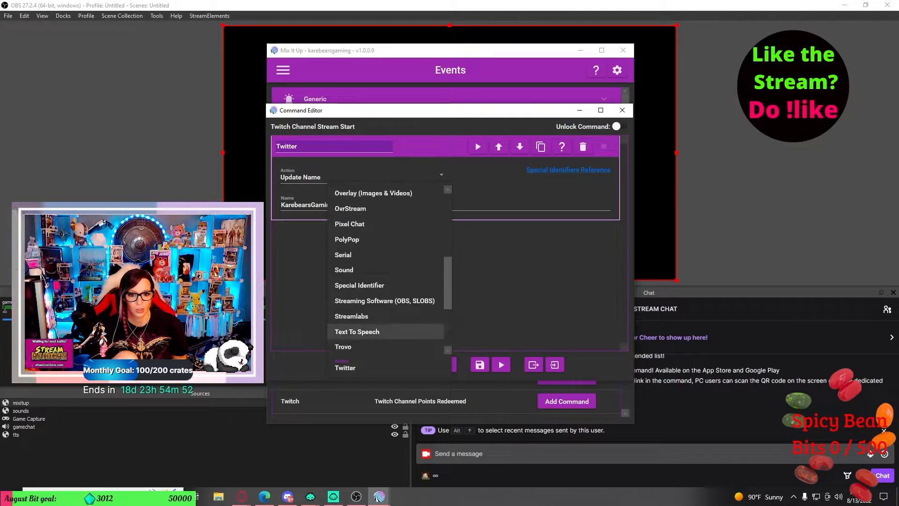
scroll(384, 309, up, 4)
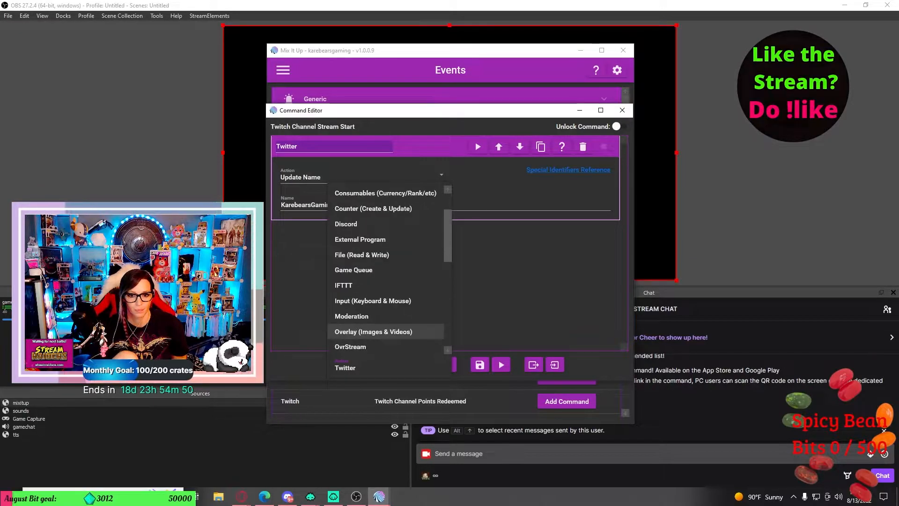
click(355, 270)
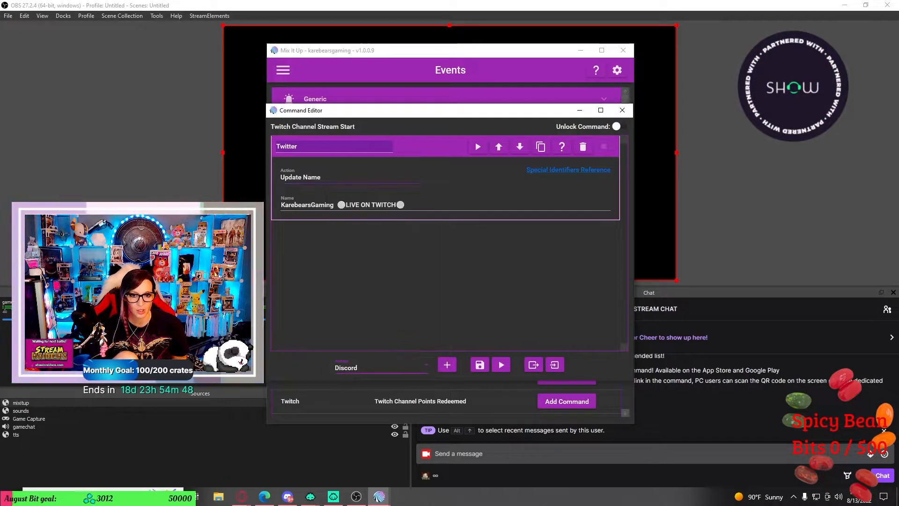
click(448, 365)
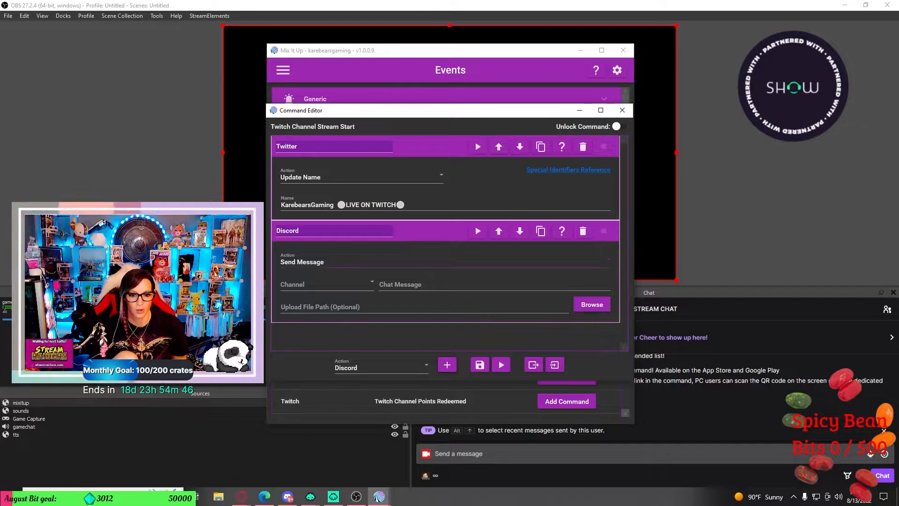
click(360, 262)
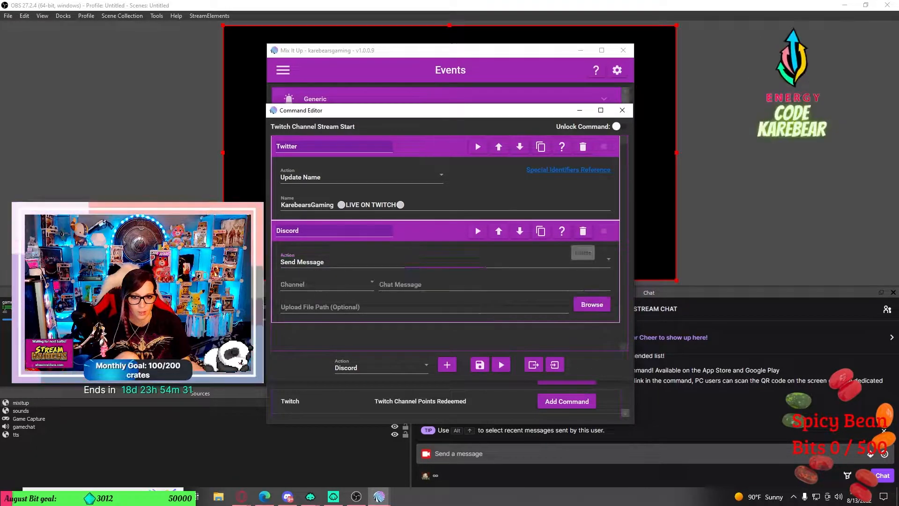
Step: Delete the Discord and Twitter actions and close the Stream Start command without saving
click(583, 231)
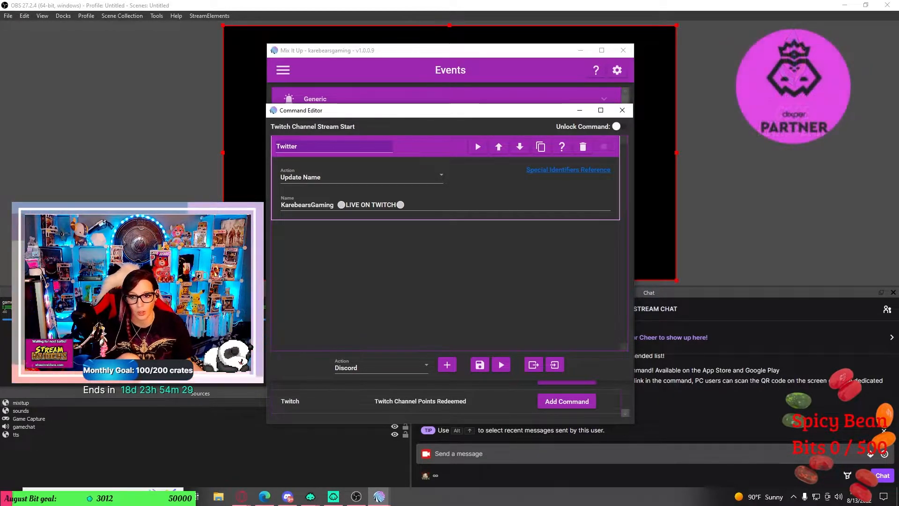
click(583, 147)
click(622, 110)
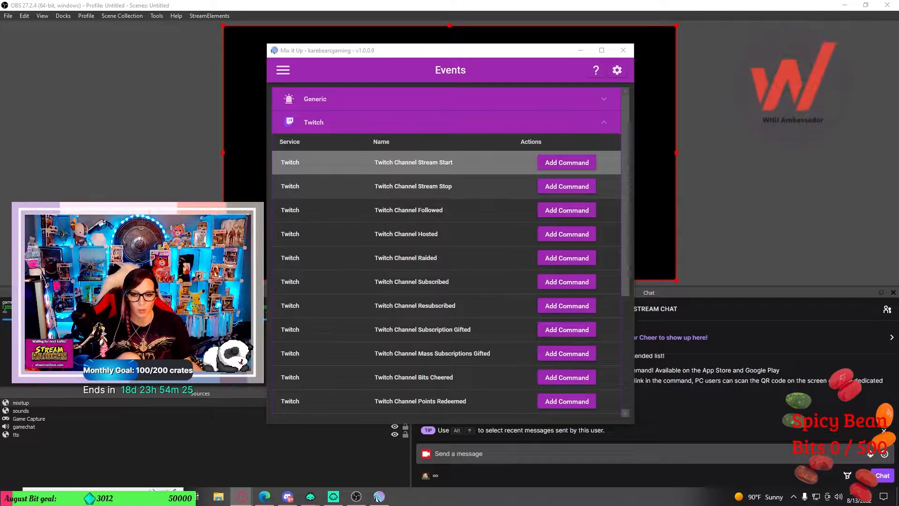
Step: Start a command for the Twitch Channel Stream Stop event and add a Twitter action to it
click(567, 186)
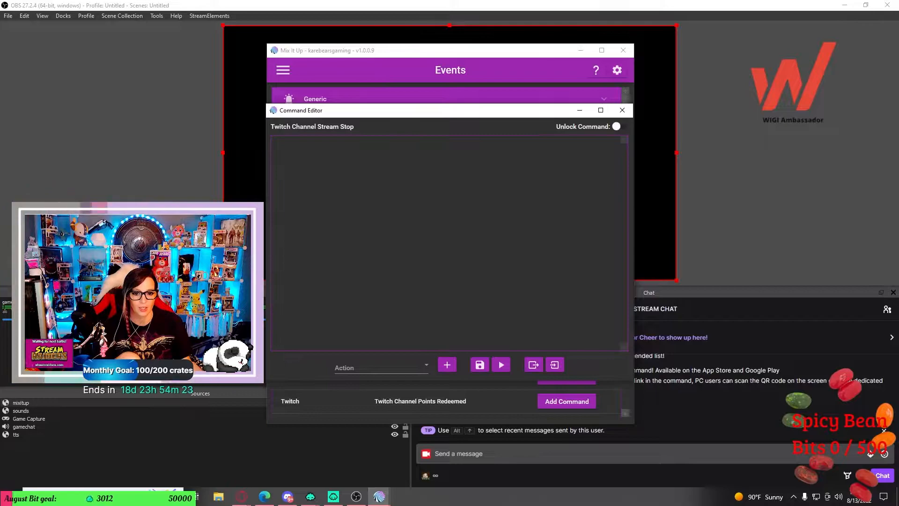
click(382, 367)
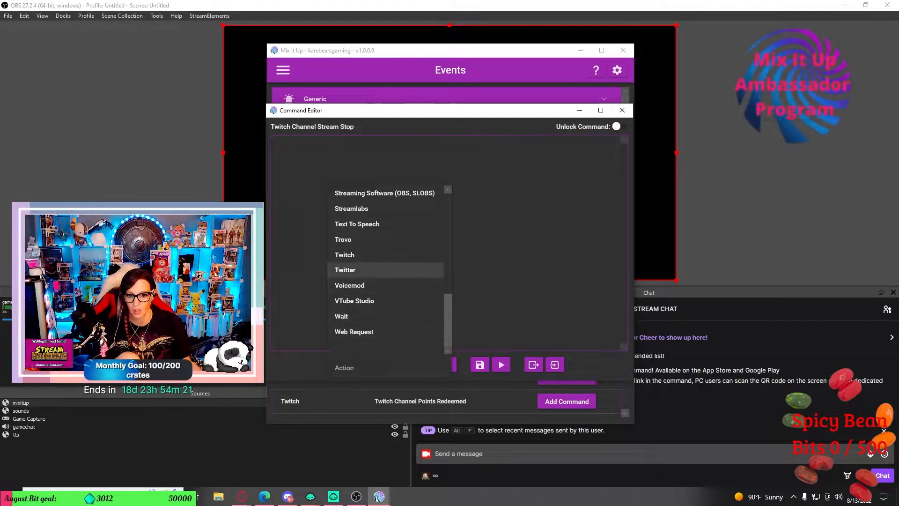
click(361, 267)
click(447, 364)
click(362, 177)
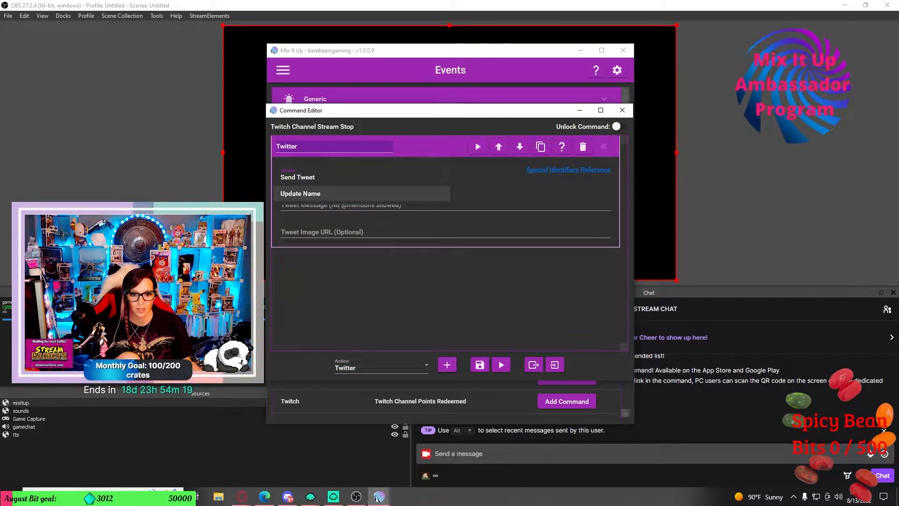
Step: Set the Twitter action to Update Name with the name "KarebearsGaming", then close the Stream Stop command without saving
click(323, 193)
click(328, 203)
text(Kareebea)
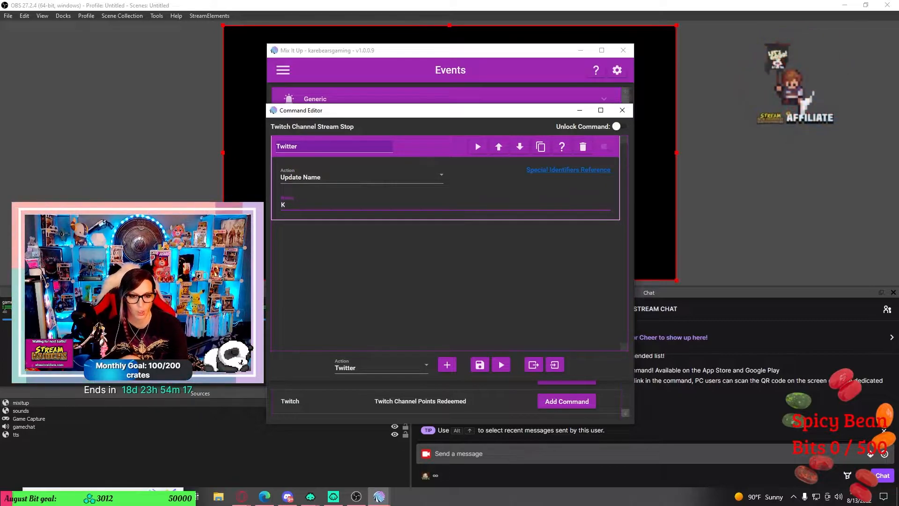
key(BackSpace)
key(BackSpace)
key(BackSpace)
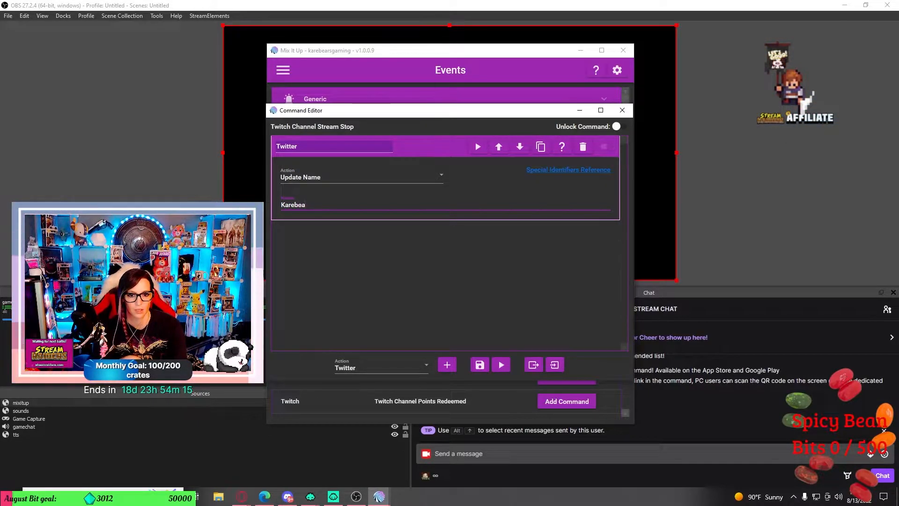
text(bears G)
key(BackSpace)
key(BackSpace)
text(Gaming)
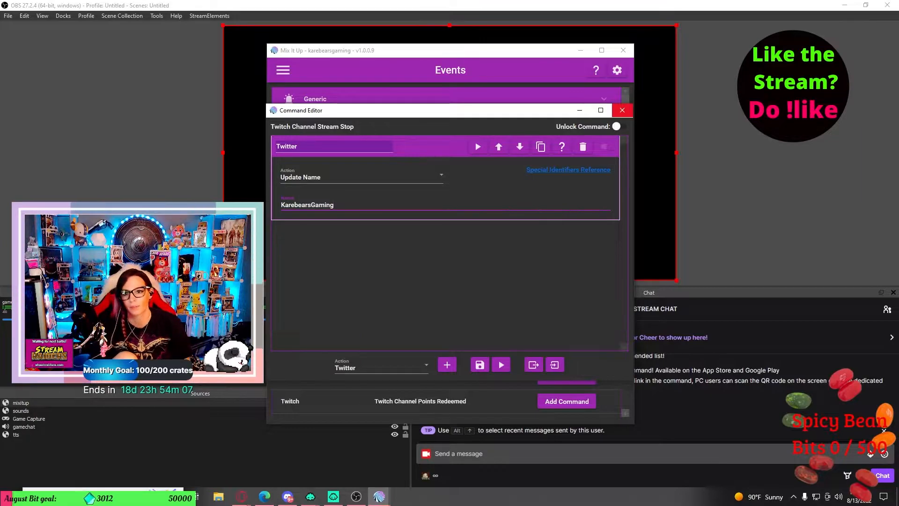
click(622, 110)
Step: Review the action types available for the Twitch Channel Followed event and close its command editor
click(567, 210)
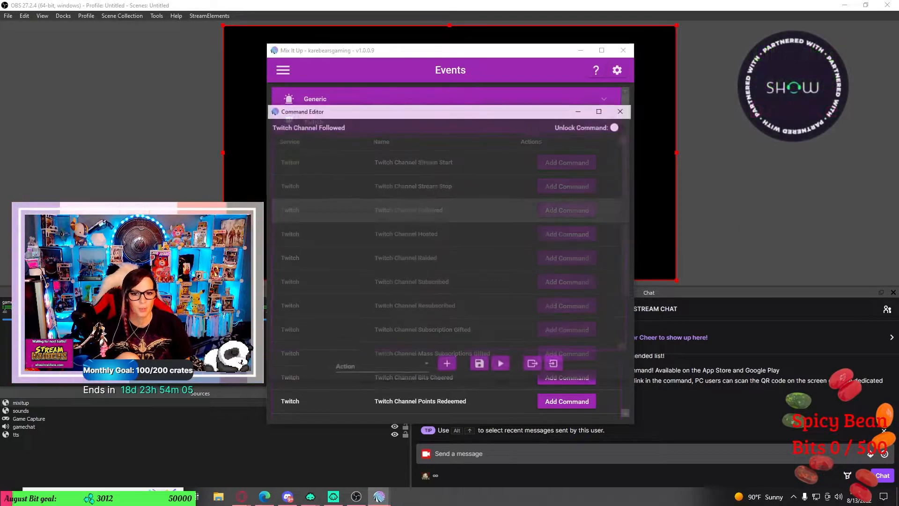
click(379, 368)
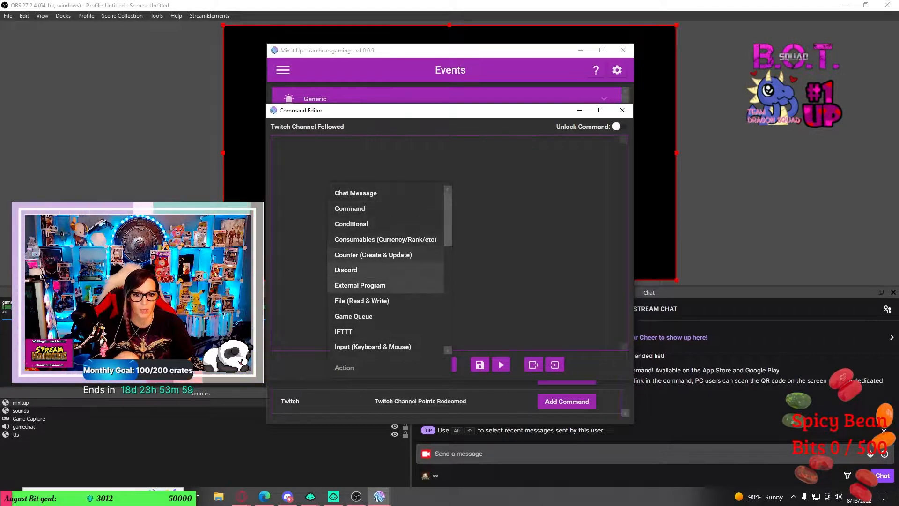
scroll(387, 270, down, 4)
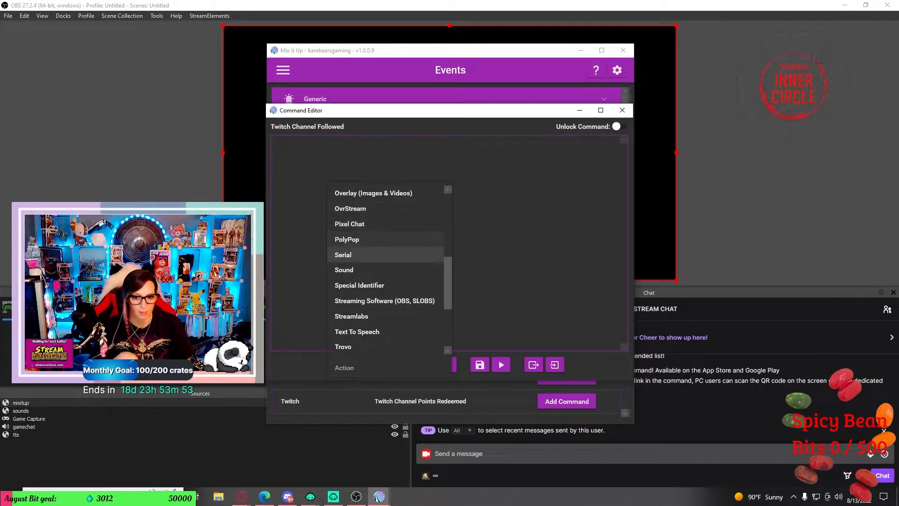
click(359, 285)
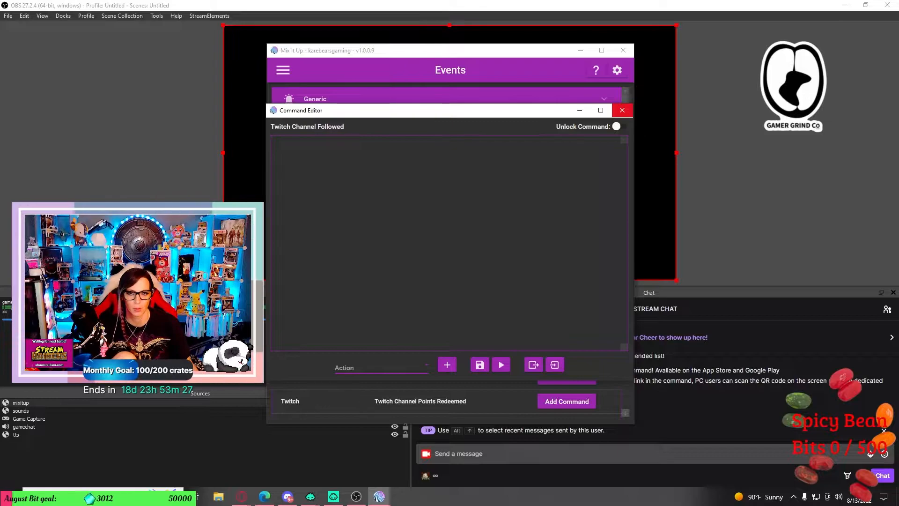
click(622, 110)
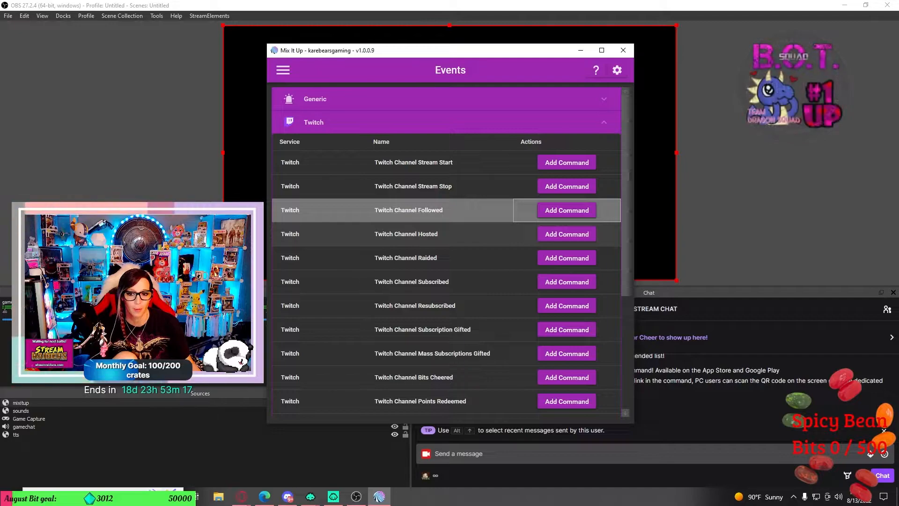
Step: Review the action types available for the Twitch Channel Hosted event and close its command editor
click(567, 234)
click(381, 367)
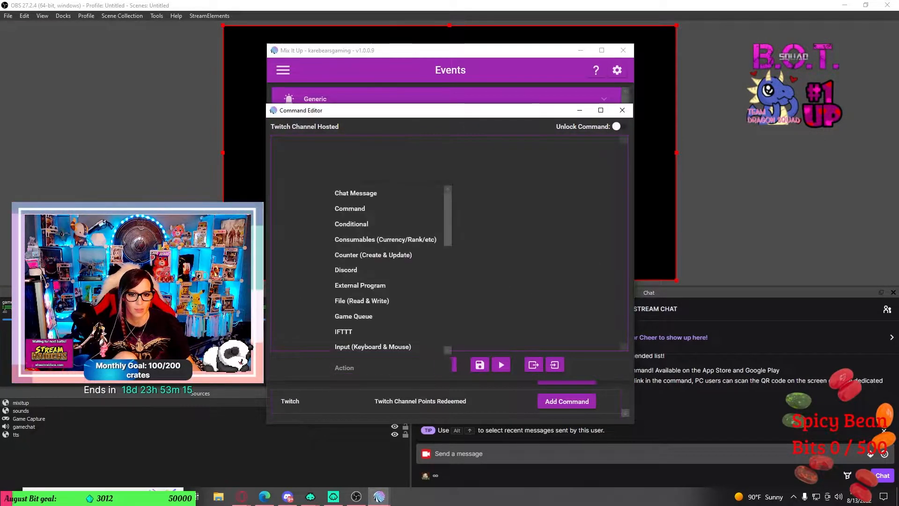
scroll(386, 270, down, 9)
scroll(386, 269, up, 7)
scroll(386, 270, down, 10)
click(529, 243)
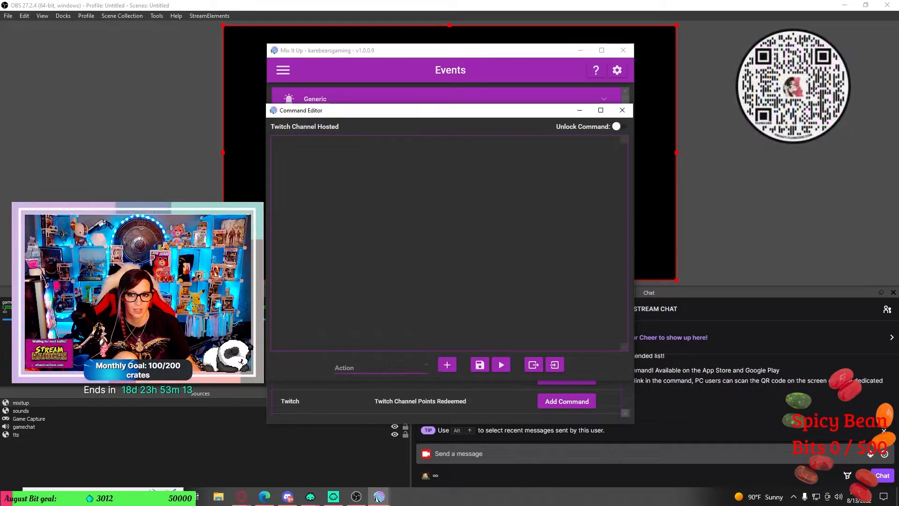
click(623, 110)
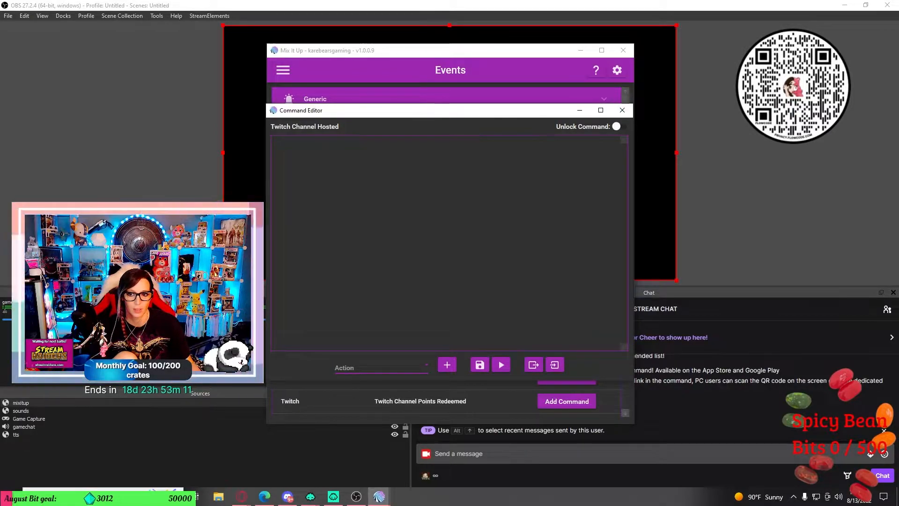
click(623, 111)
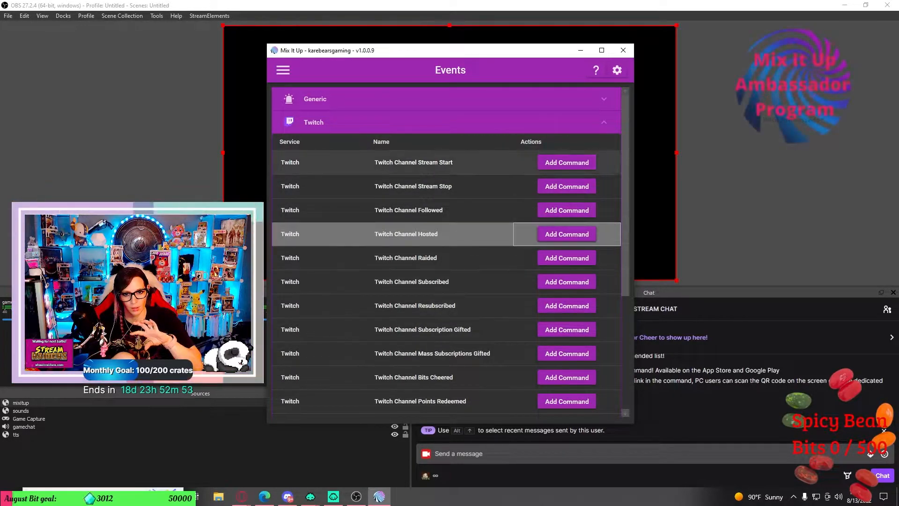
Step: Look at the command editor for the Twitch Channel Bits Cheered event and close it without adding an action
click(283, 70)
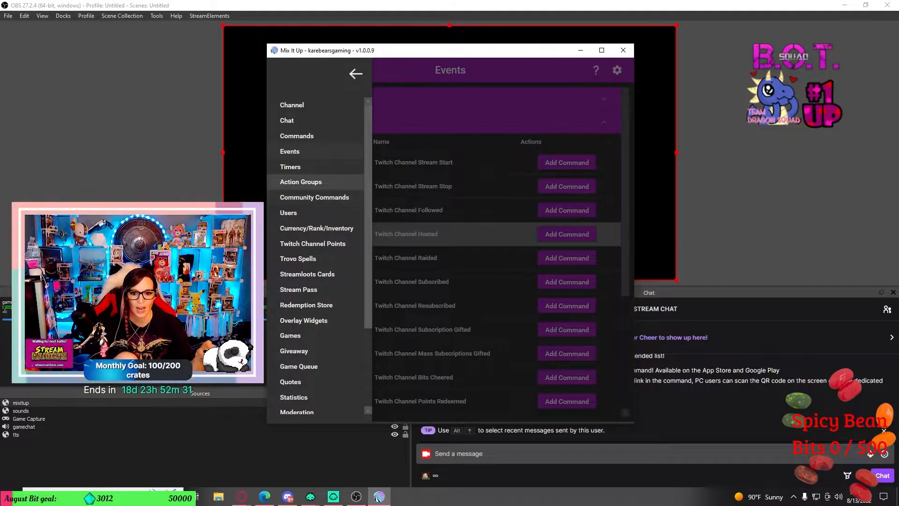
click(459, 354)
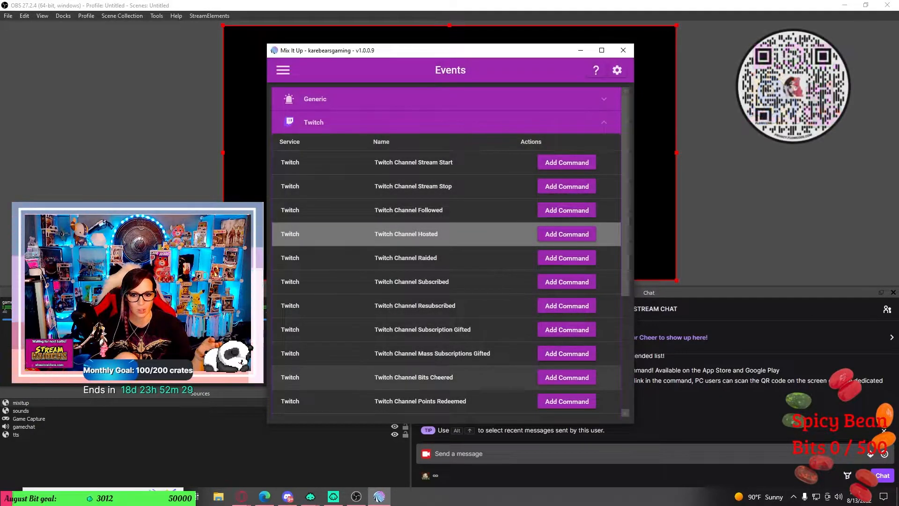
click(567, 377)
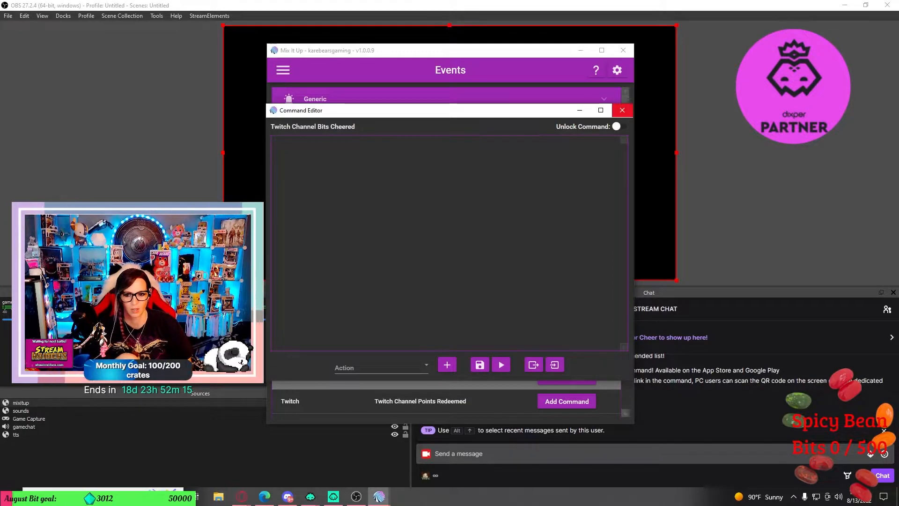
click(623, 111)
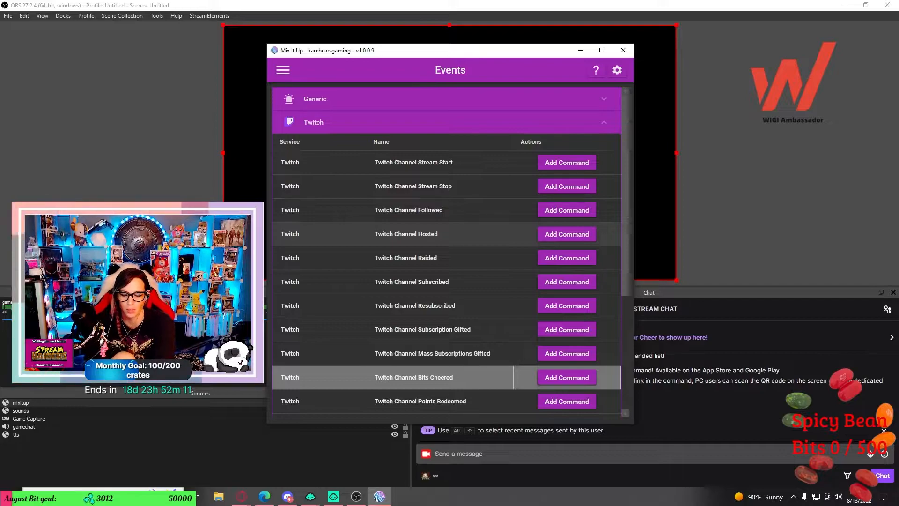
Step: Review the action types available for the Twitch Channel Points Redeemed event and close its command editor
scroll(446, 253, down, 2)
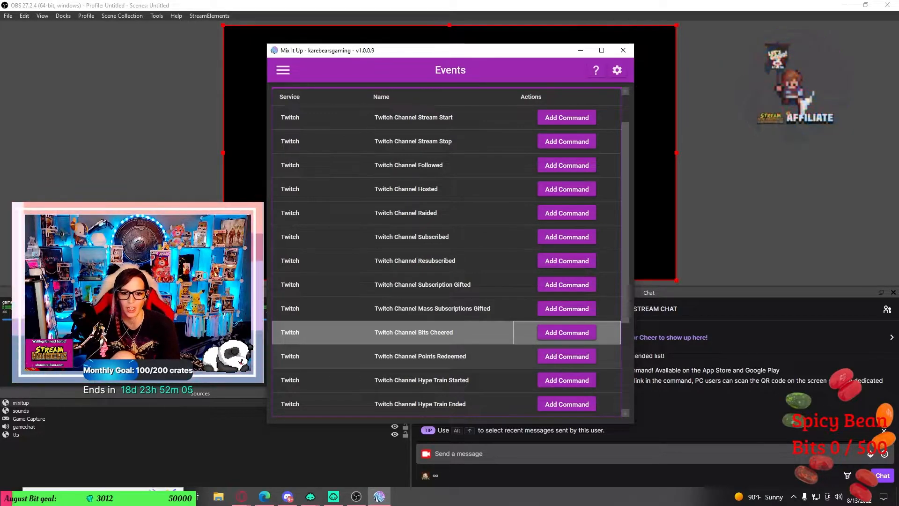
click(567, 356)
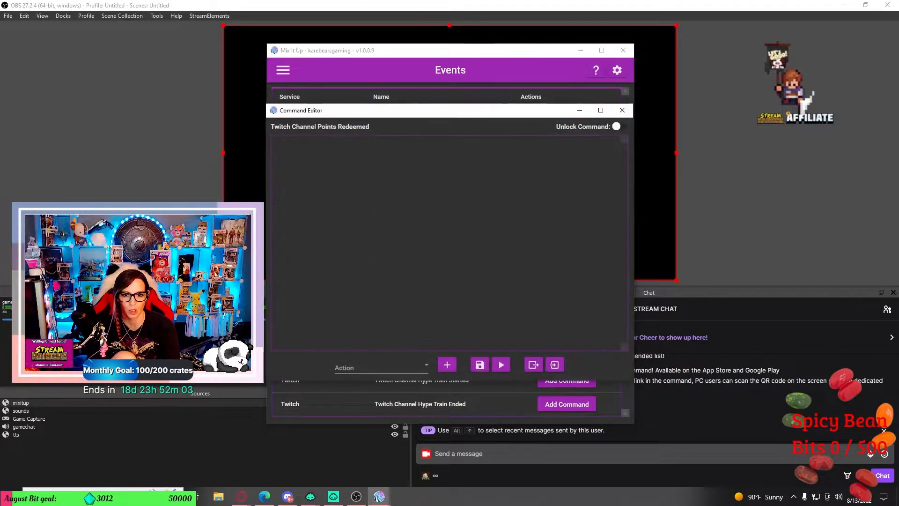
click(380, 368)
scroll(381, 299, down, 2)
click(380, 315)
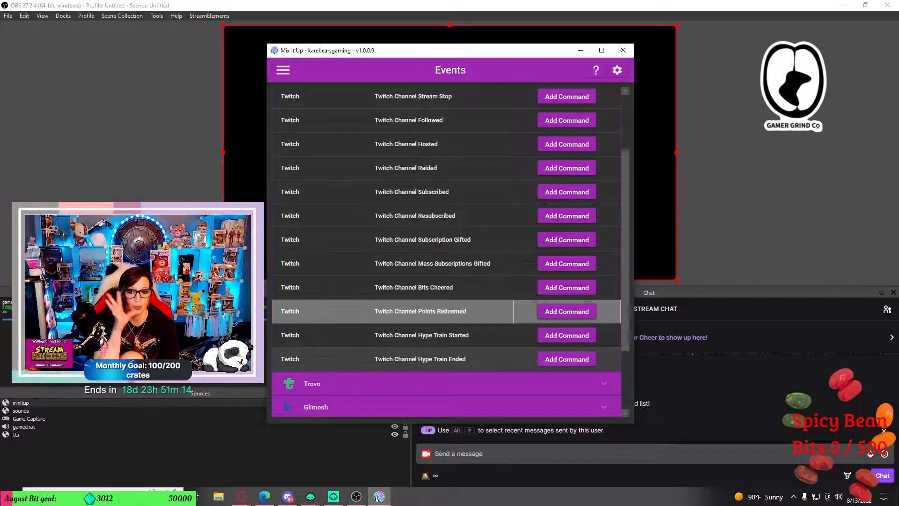
Step: Expand the Donations events and look through the donation services that can trigger a command
click(403, 335)
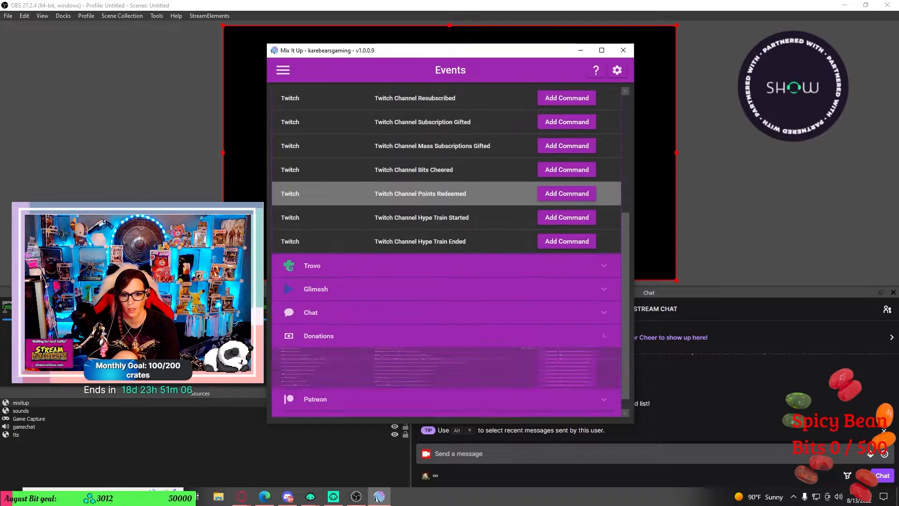
scroll(403, 335, down, 5)
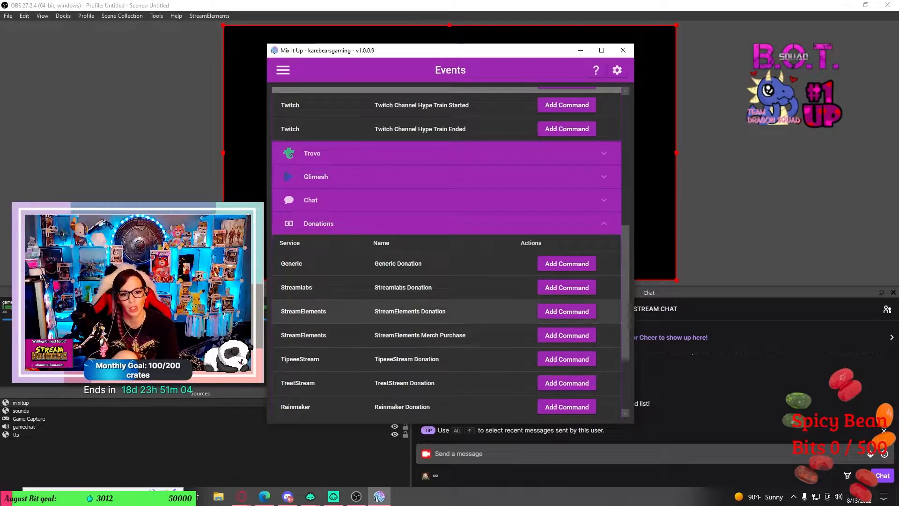
scroll(403, 387, down, 2)
scroll(403, 387, down, 1)
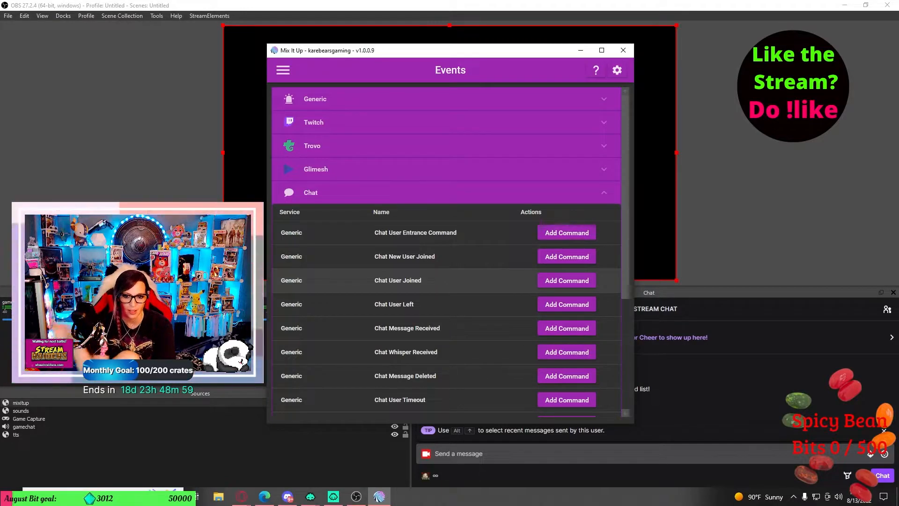
Step: Look through the Chat events, and expand and collapse the Patreon events
scroll(445, 304, down, 1)
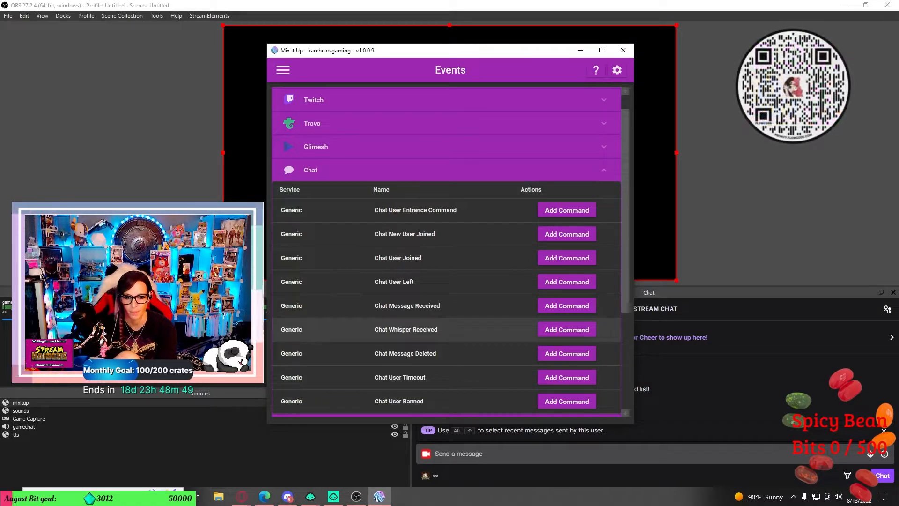
scroll(444, 337, down, 1)
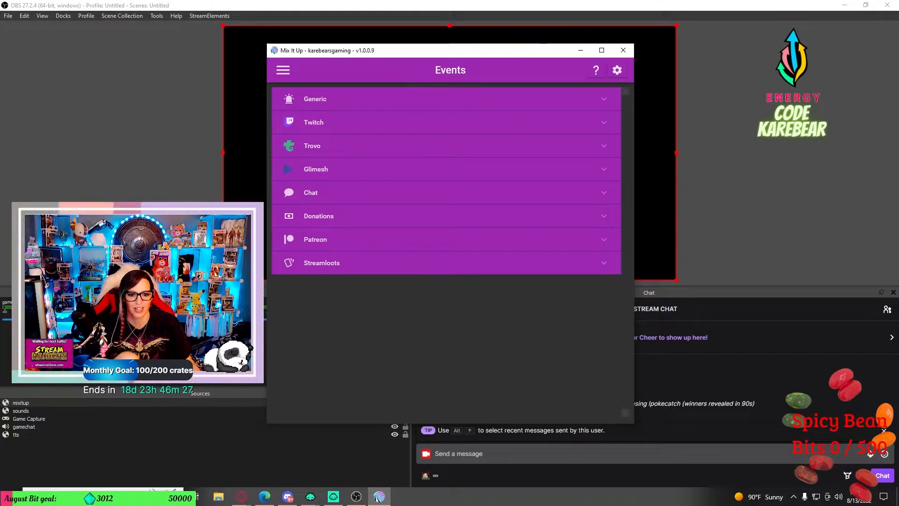
click(446, 239)
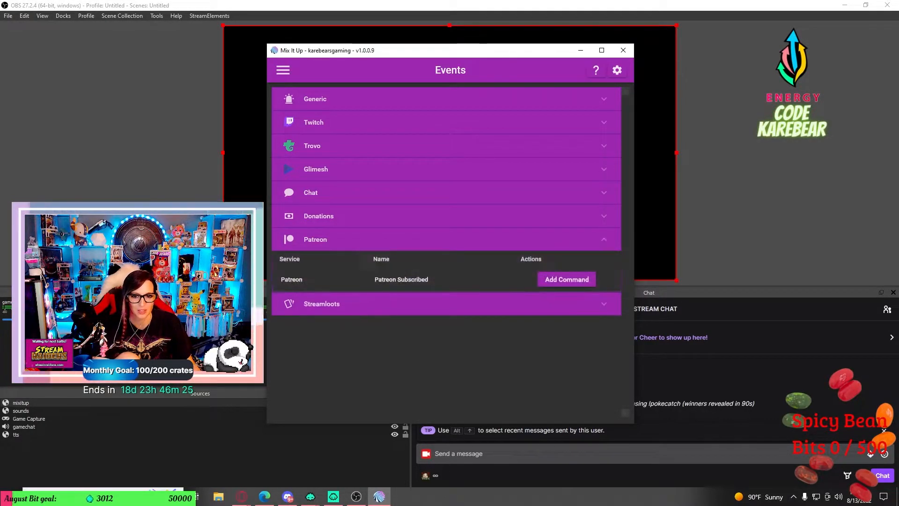
click(447, 239)
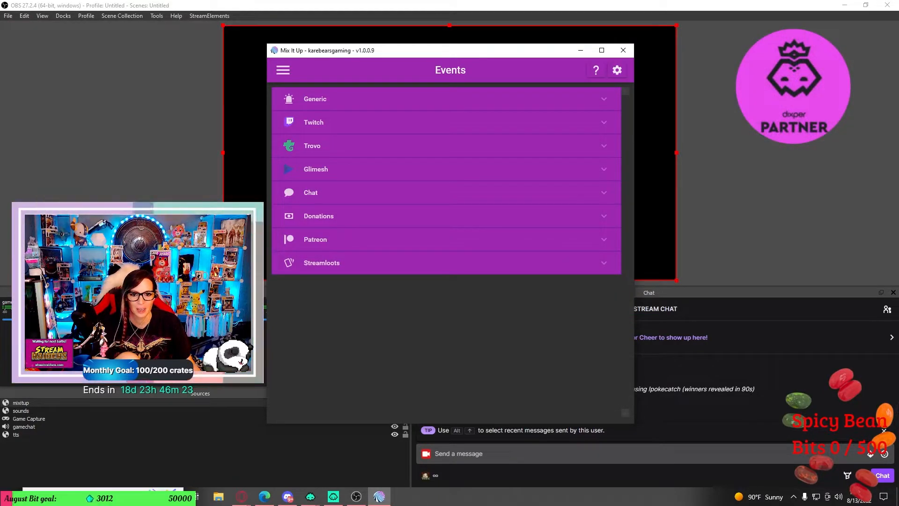
Step: Expand the Generic events and look through the channel events they offer
click(446, 98)
scroll(446, 98, down, 3)
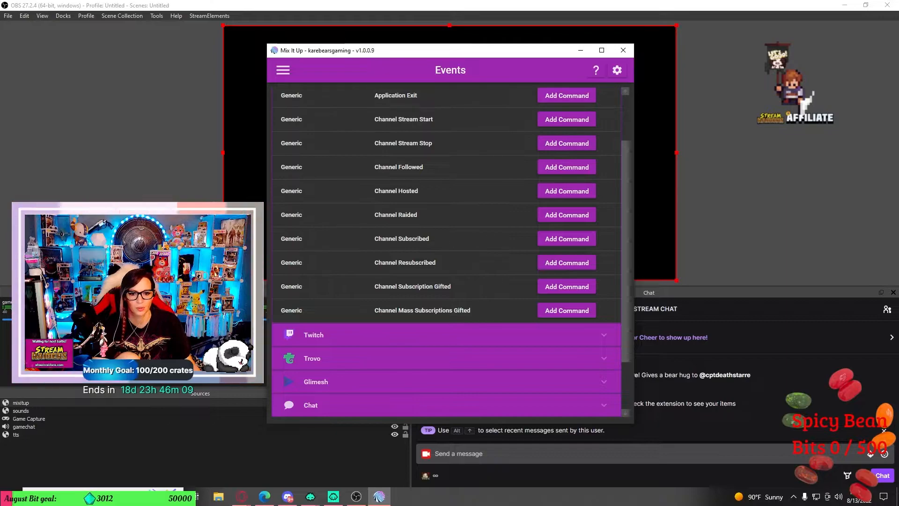
scroll(449, 267, up, 3)
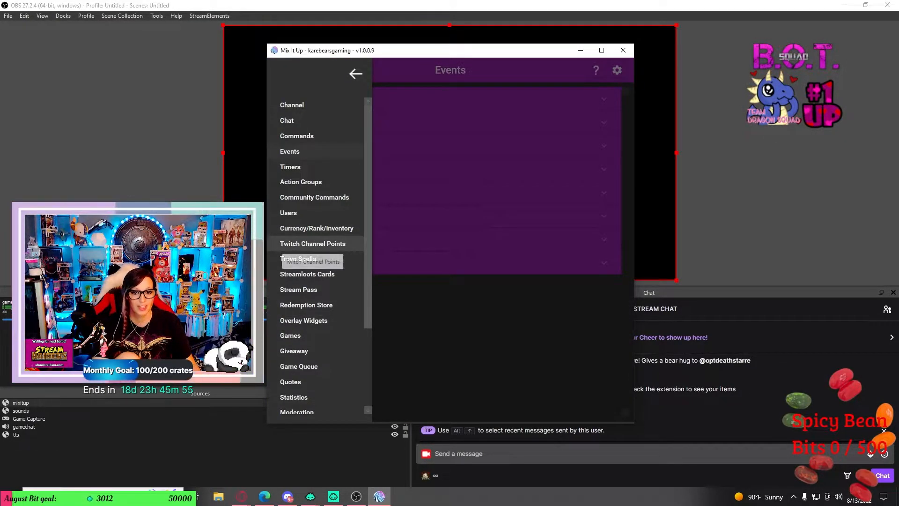
Step: On the Twitch Channel Points page, browse the existing rewards a command can be added to and close the command editor without saving
click(304, 244)
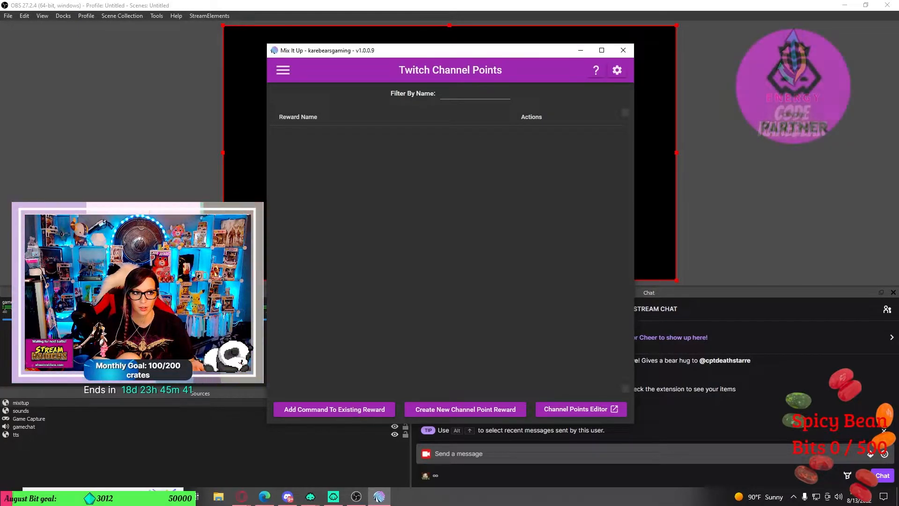
click(334, 410)
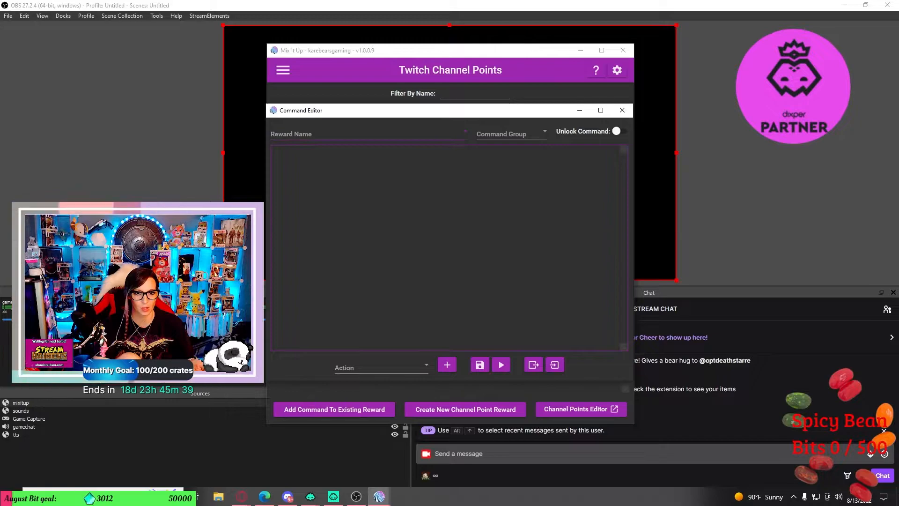
click(368, 134)
scroll(369, 226, down, 3)
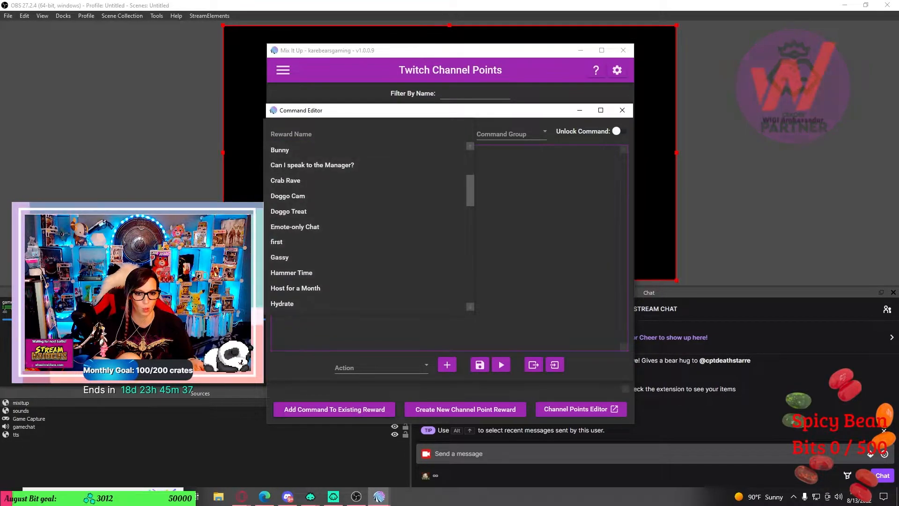
scroll(368, 227, down, 10)
scroll(368, 281, down, 1)
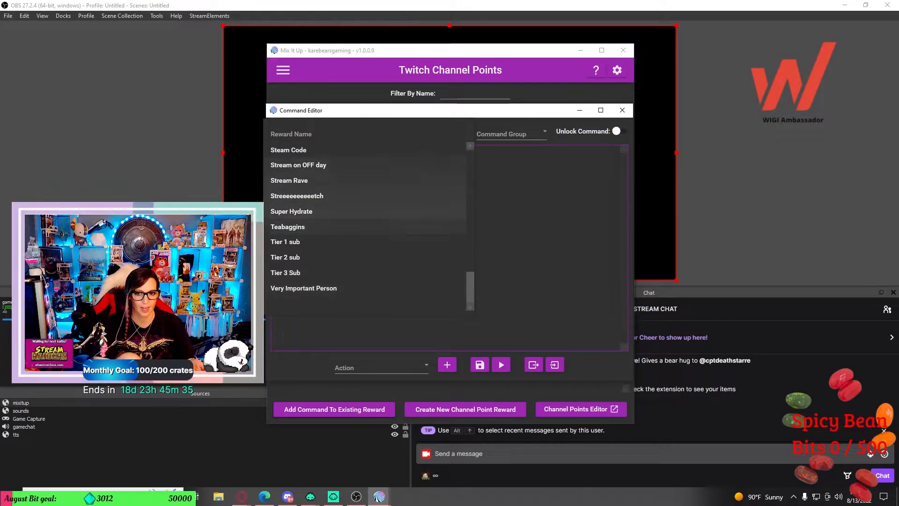
click(369, 209)
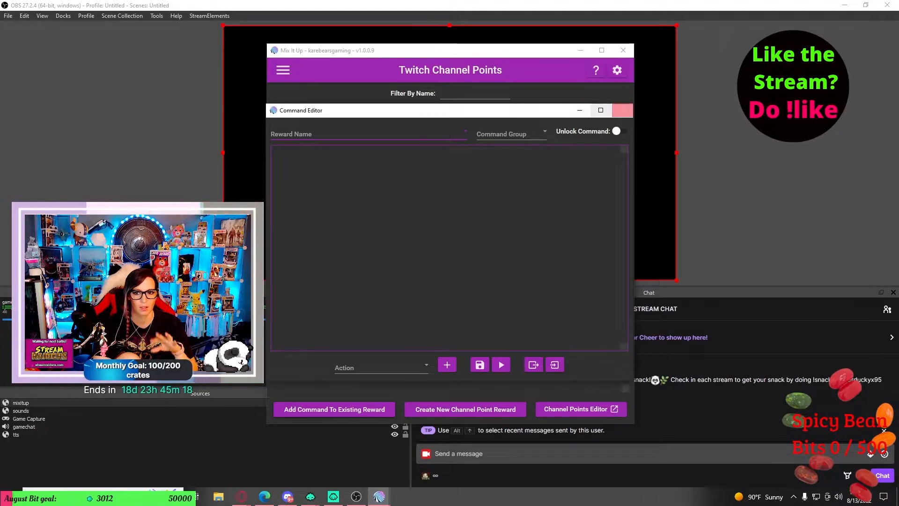
click(622, 110)
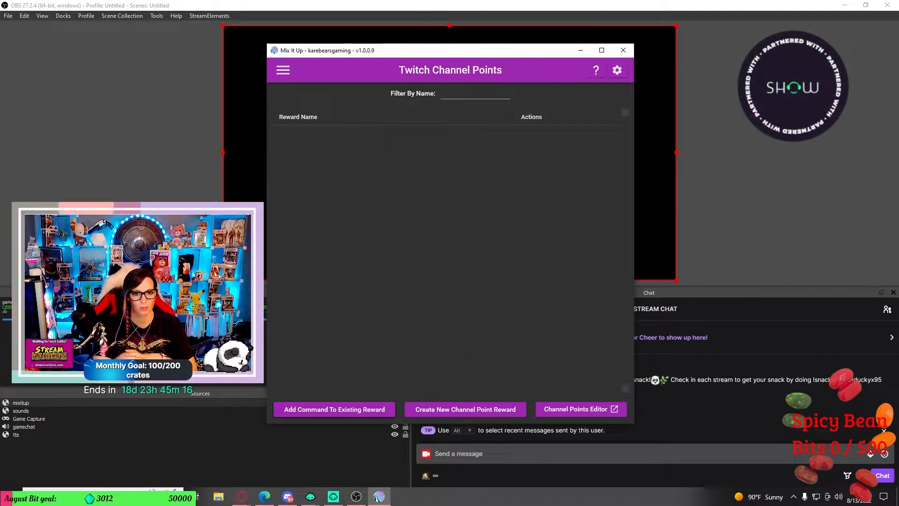
Step: View the Currency/Rank/Inventory page, and enable quotes on the Quotes page
click(283, 70)
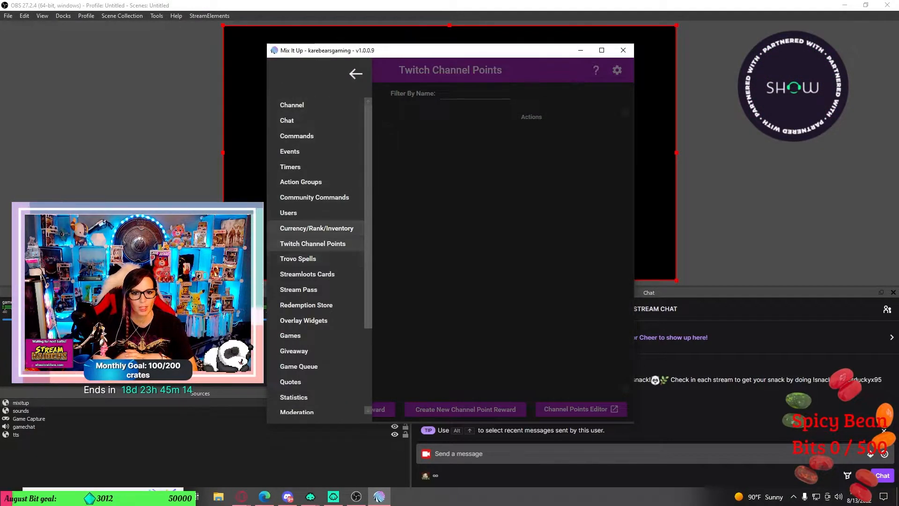
click(323, 243)
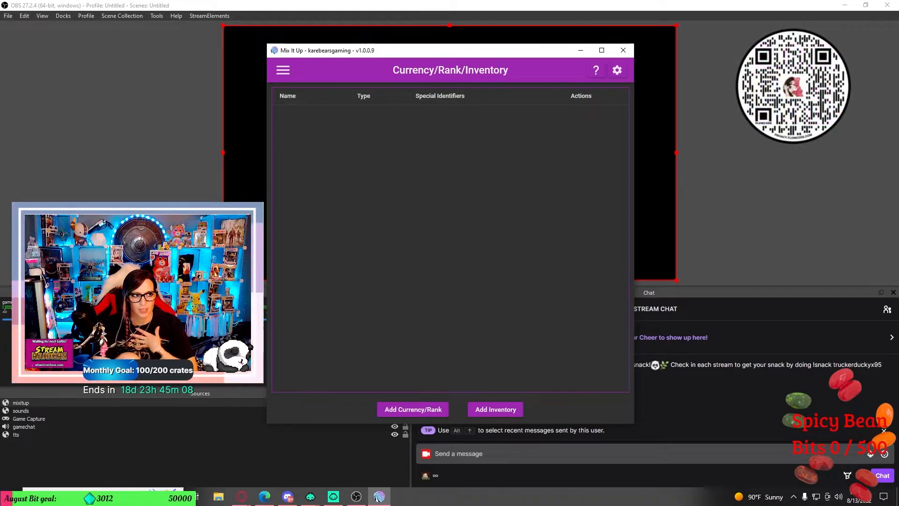
click(283, 70)
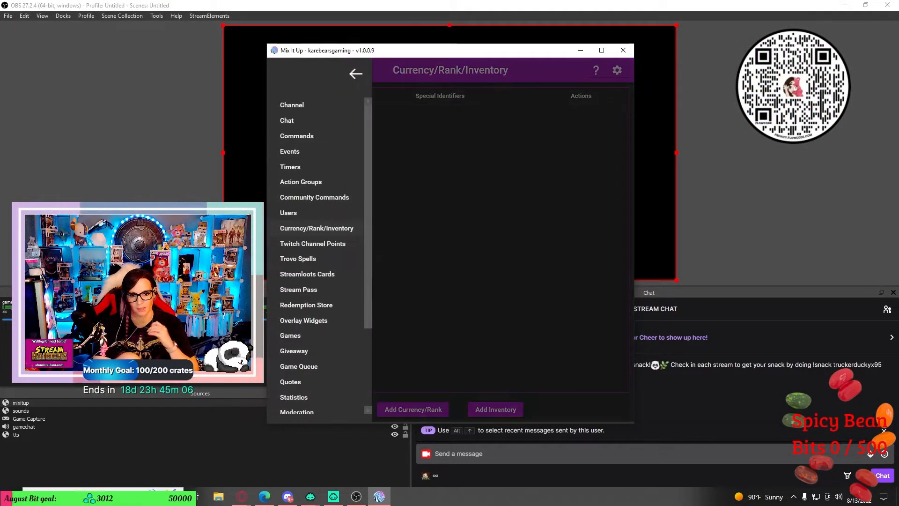
click(290, 274)
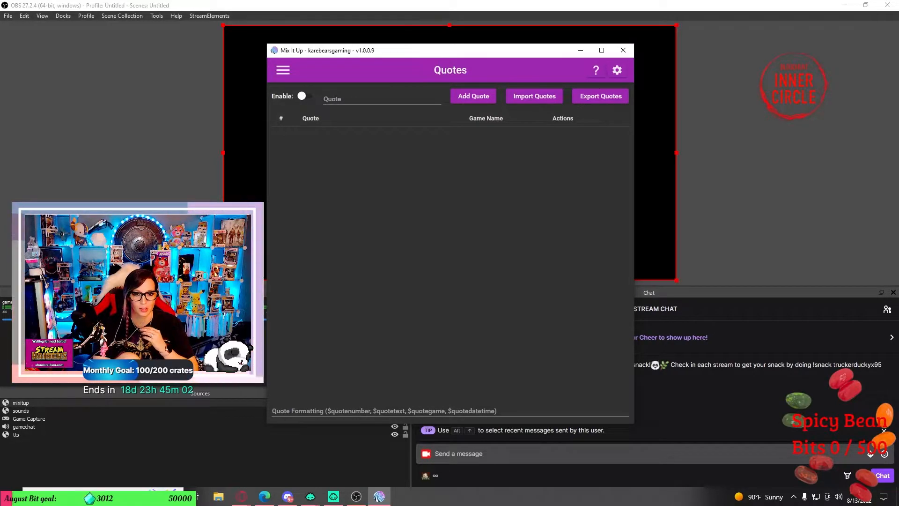
click(306, 96)
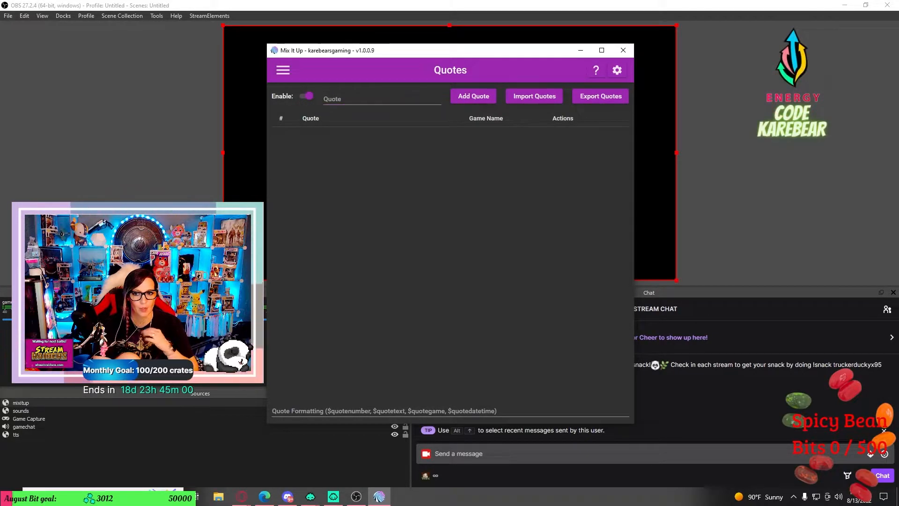
Step: Show the pre-made commands on the Commands page to review the quote commands and their permissions
click(283, 70)
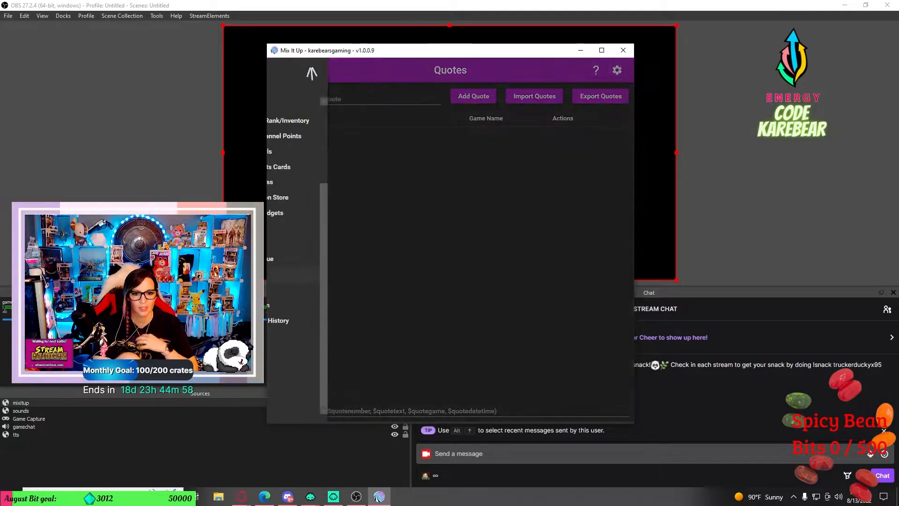
click(297, 120)
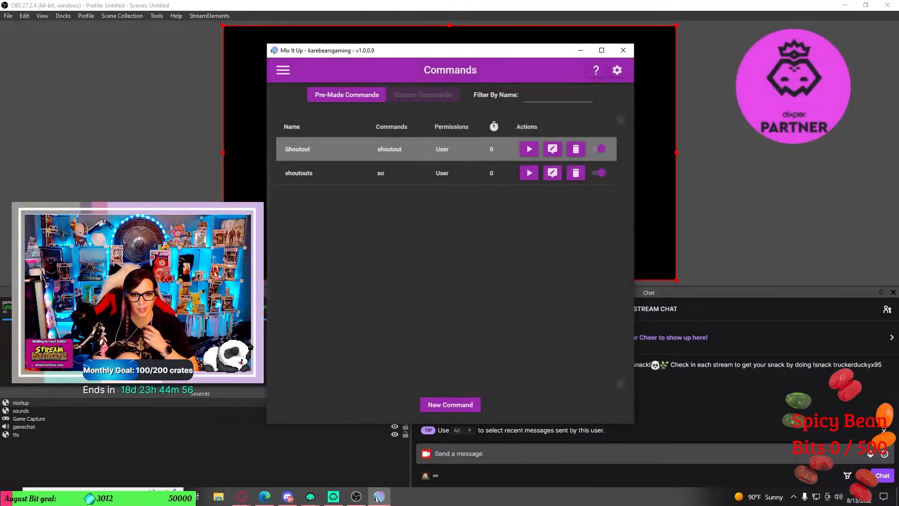
click(346, 95)
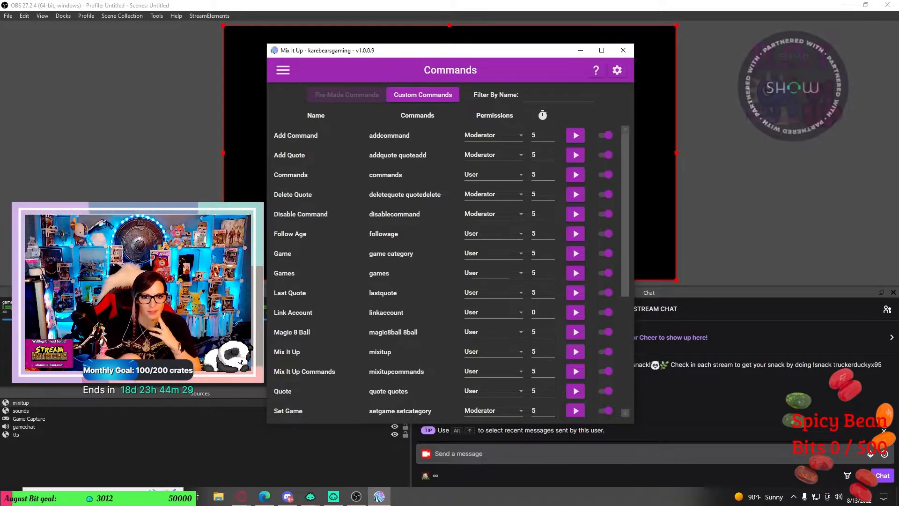
Step: Return to the Quotes page
click(283, 69)
click(291, 366)
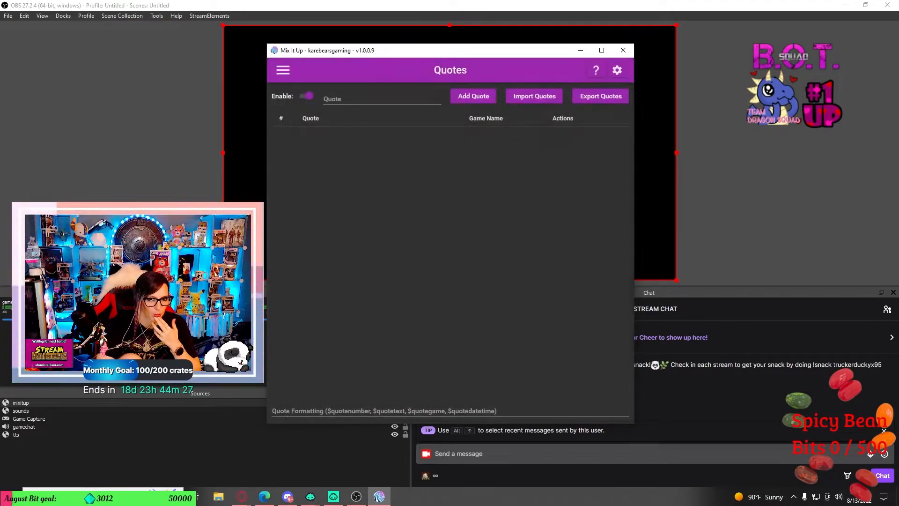
click(282, 70)
click(292, 367)
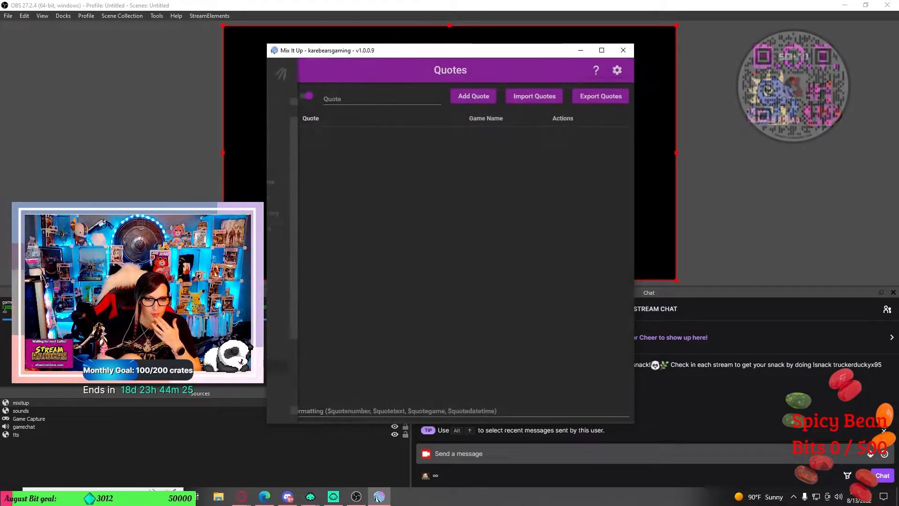
Step: View the Game Queue page and open the Redemption Store page
click(283, 70)
click(292, 350)
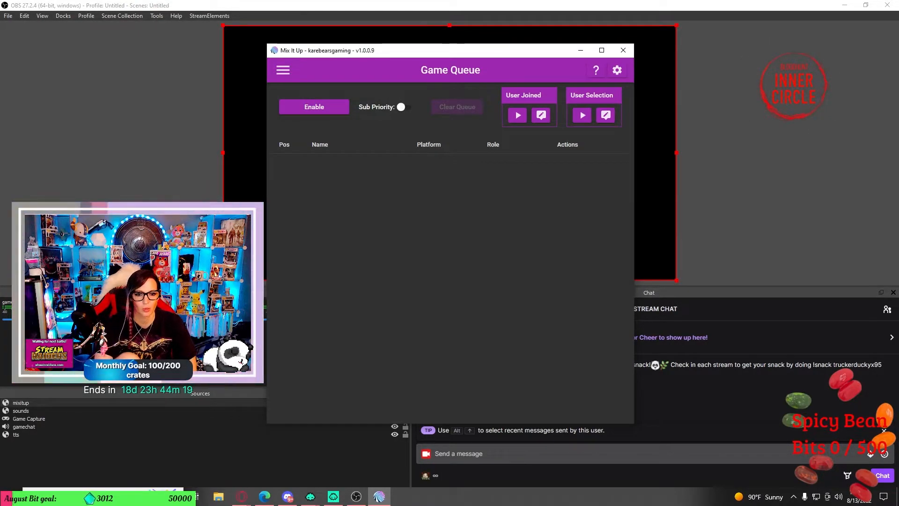
click(282, 70)
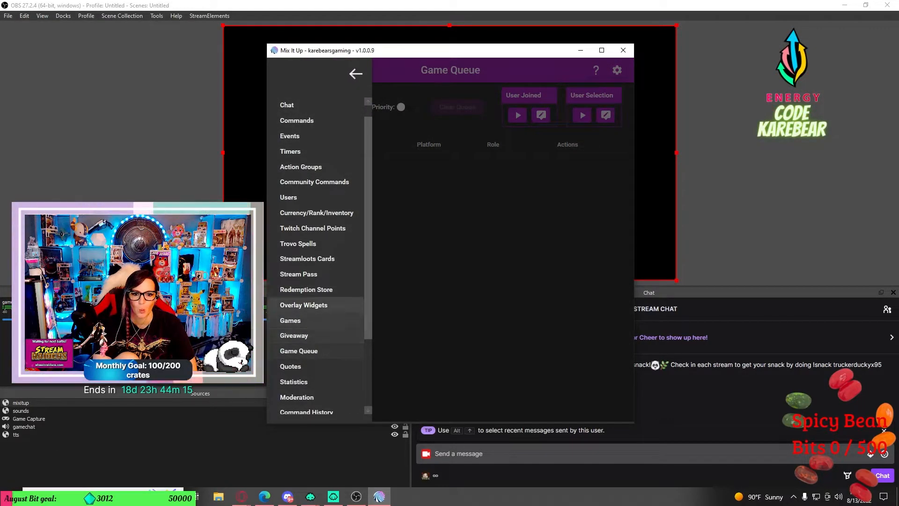
click(306, 289)
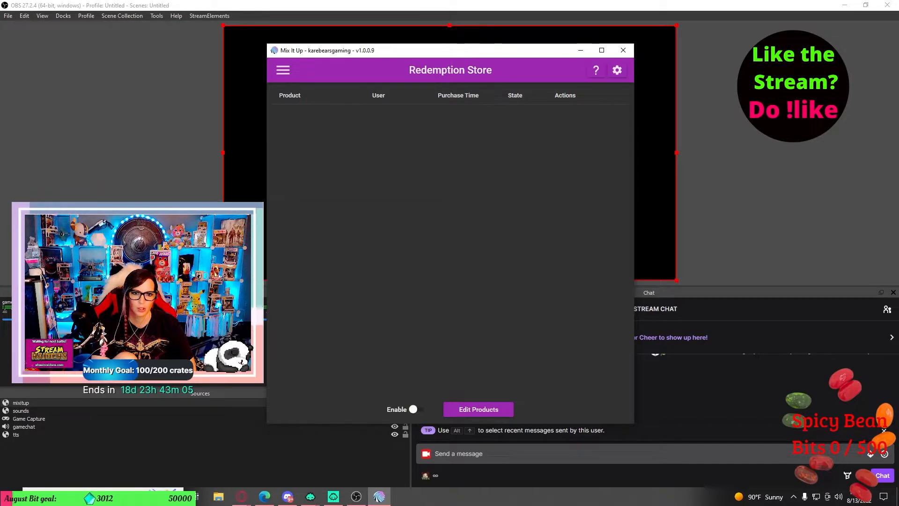
Step: View the Trovo Spells page and the Timers page with its interval and minimum message options
click(283, 70)
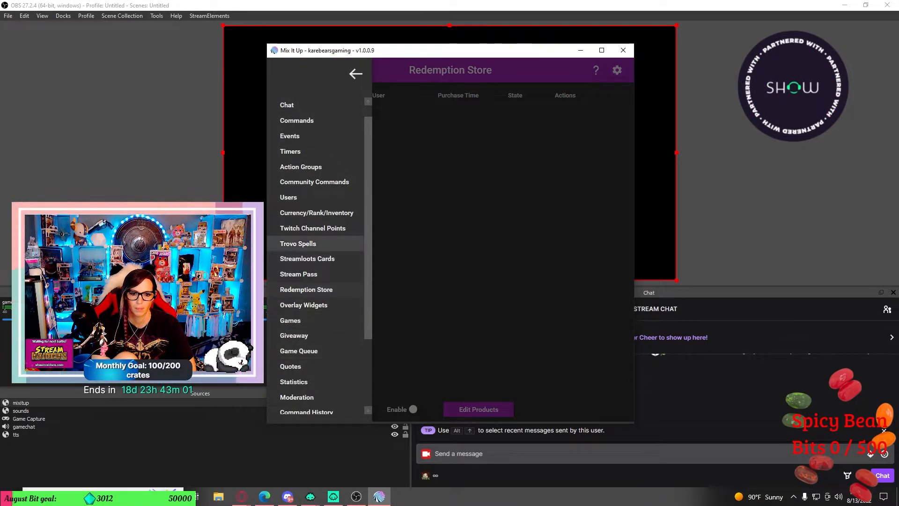
click(298, 244)
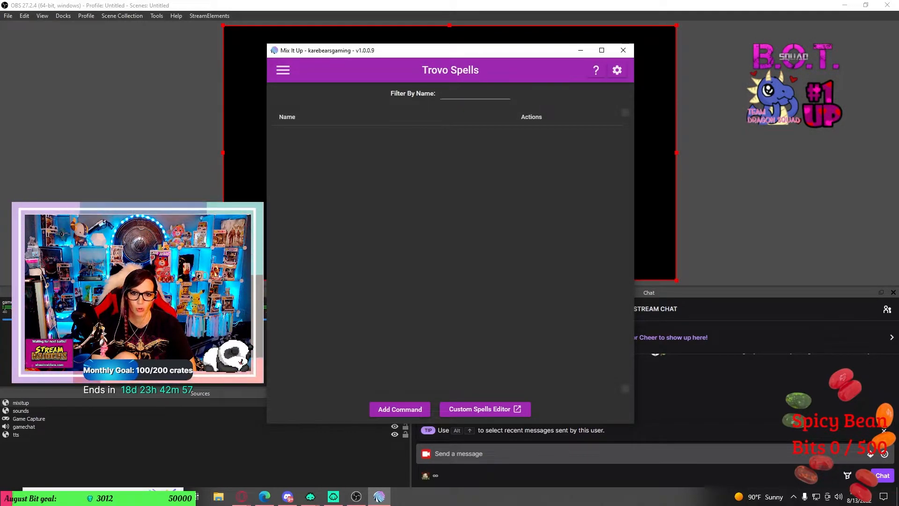
click(283, 70)
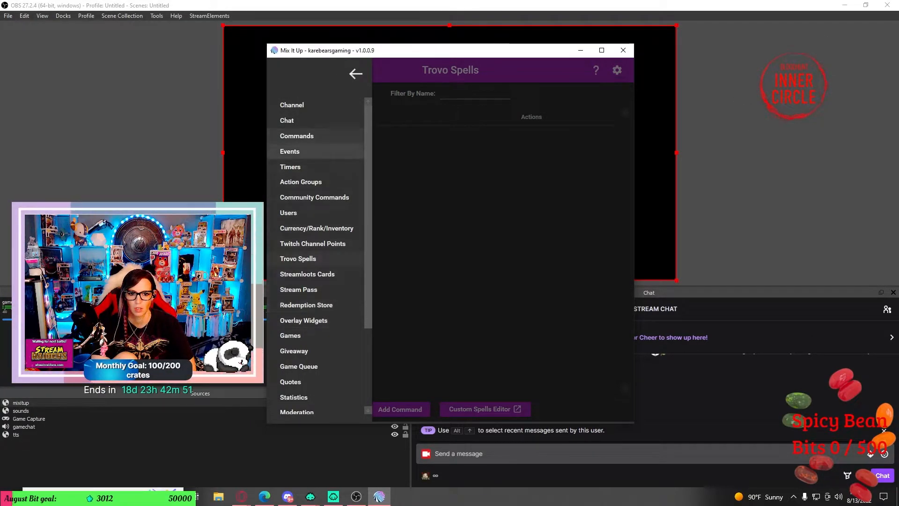
click(291, 167)
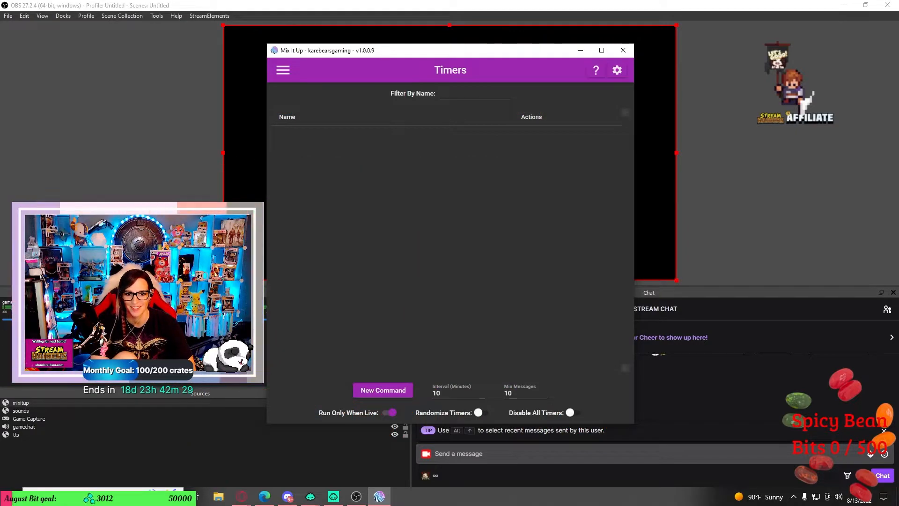
Step: Open the Channel page and show the Twitch stream title and category fields
click(283, 70)
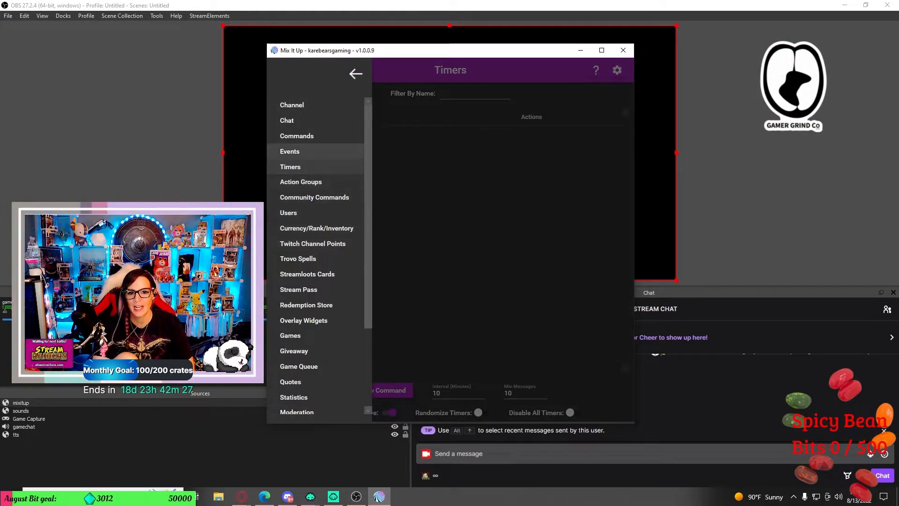
click(292, 105)
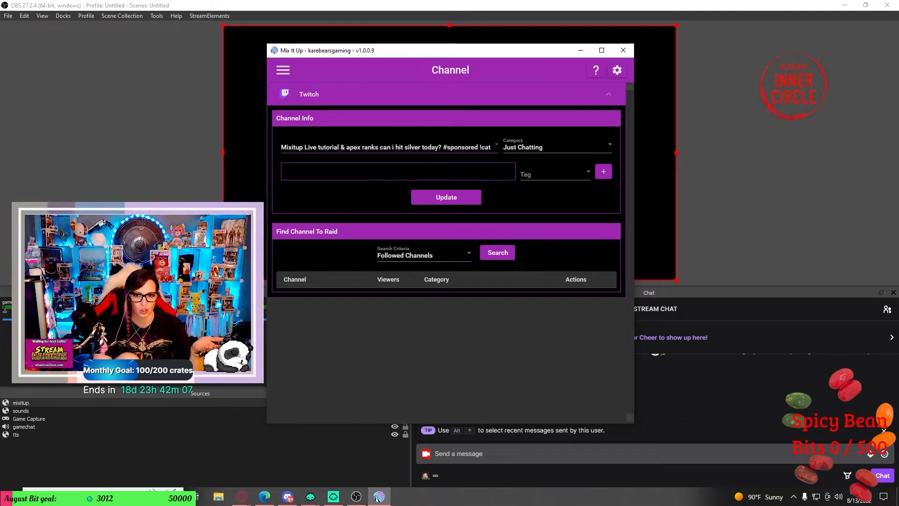
click(386, 147)
key(Tab)
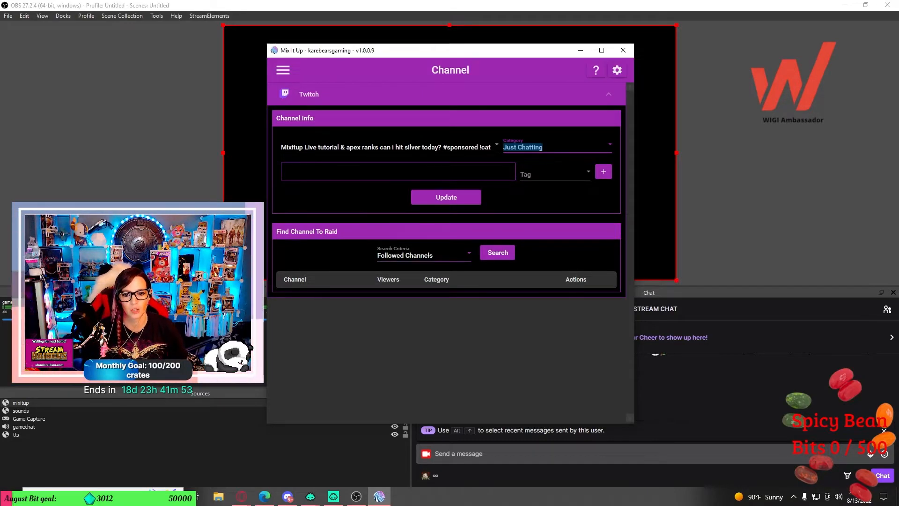
Step: Try the Same Category raid search criteria, and search for channels to raid using Followed Channels
click(423, 255)
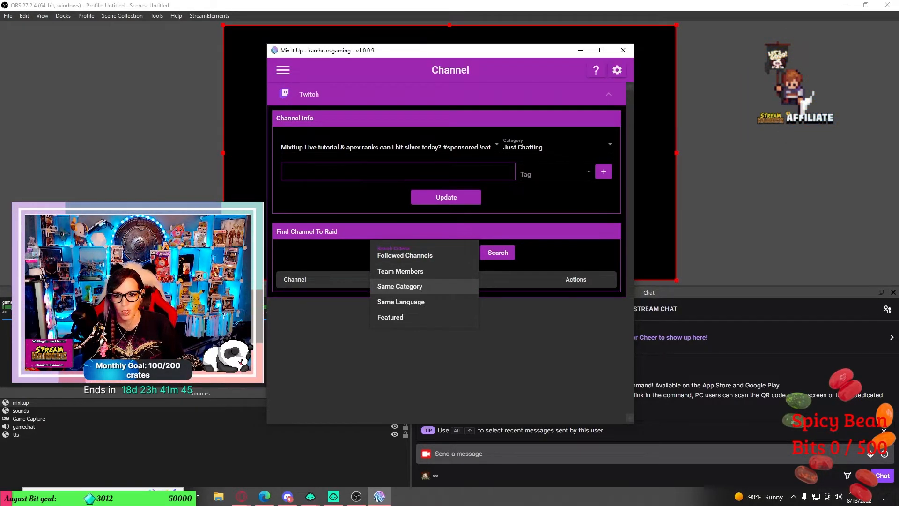
click(399, 286)
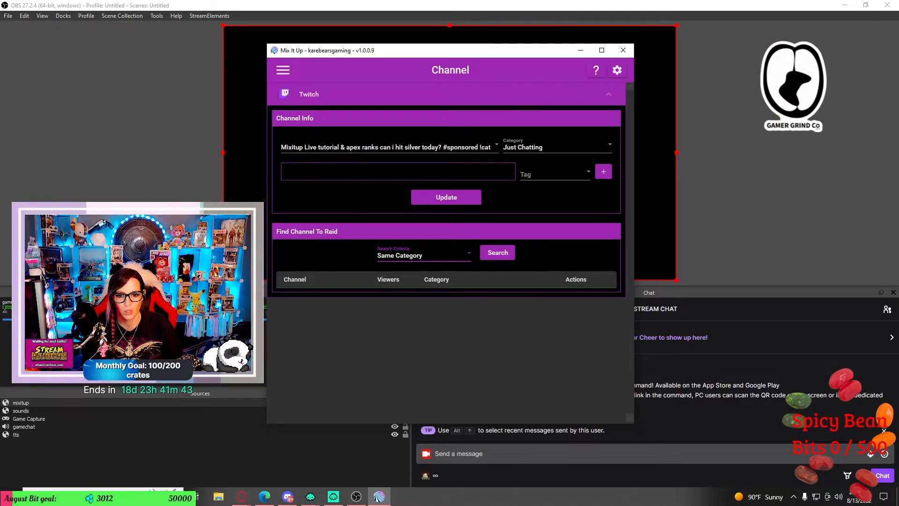
click(422, 256)
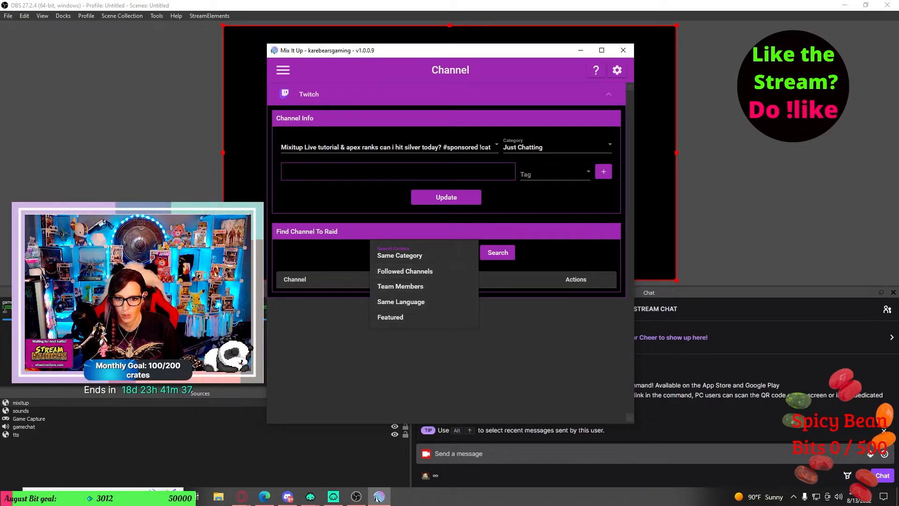
click(405, 271)
click(498, 252)
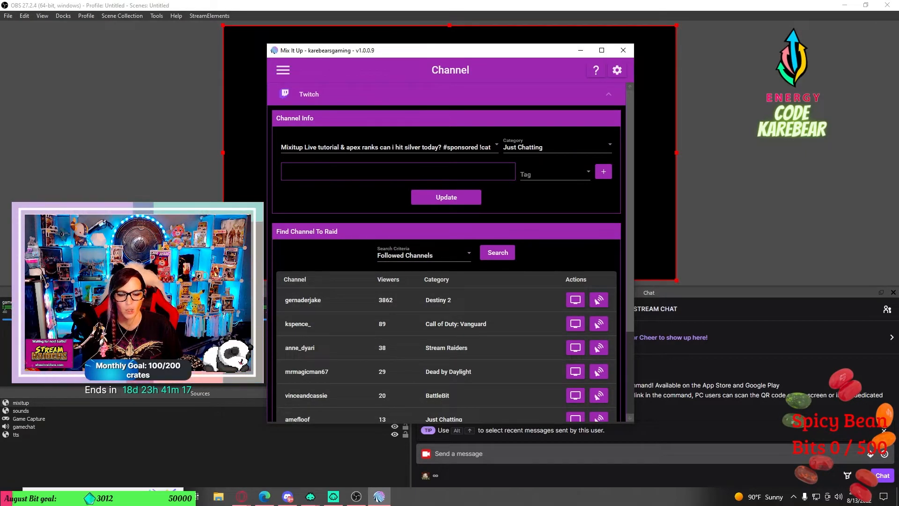
Step: View the pre-made commands on the Commands page, and look through the user list on the Chat page
click(283, 70)
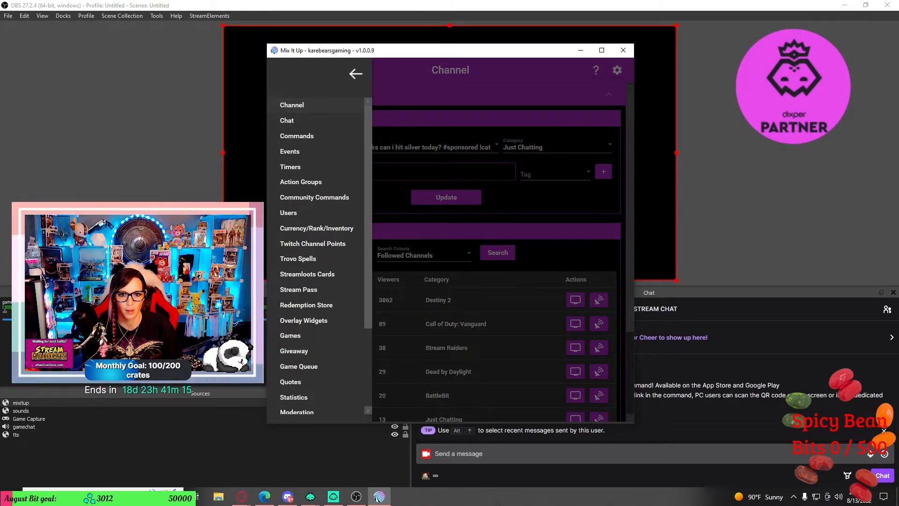
click(297, 136)
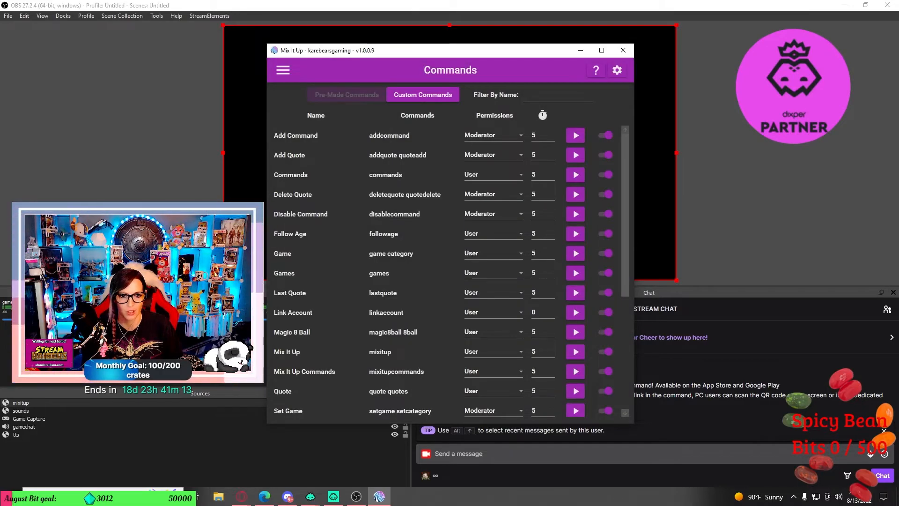
click(282, 70)
click(287, 120)
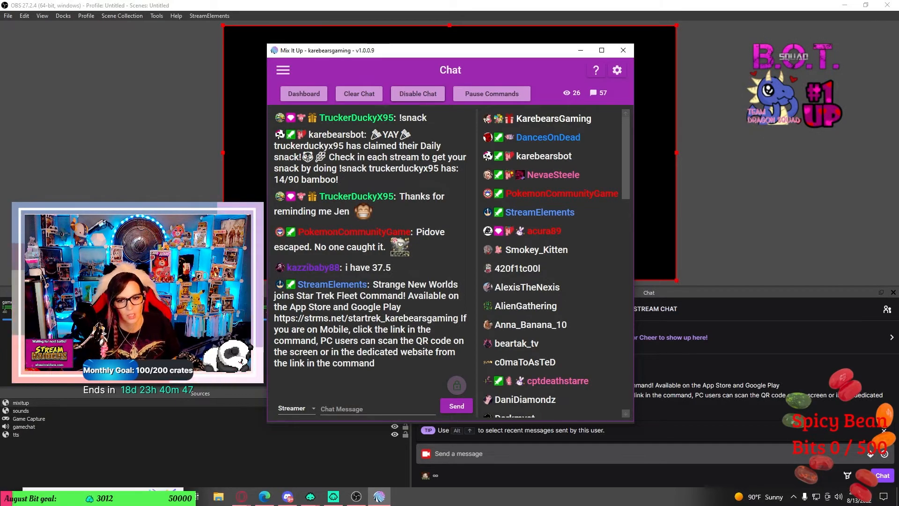
scroll(553, 175, down, 9)
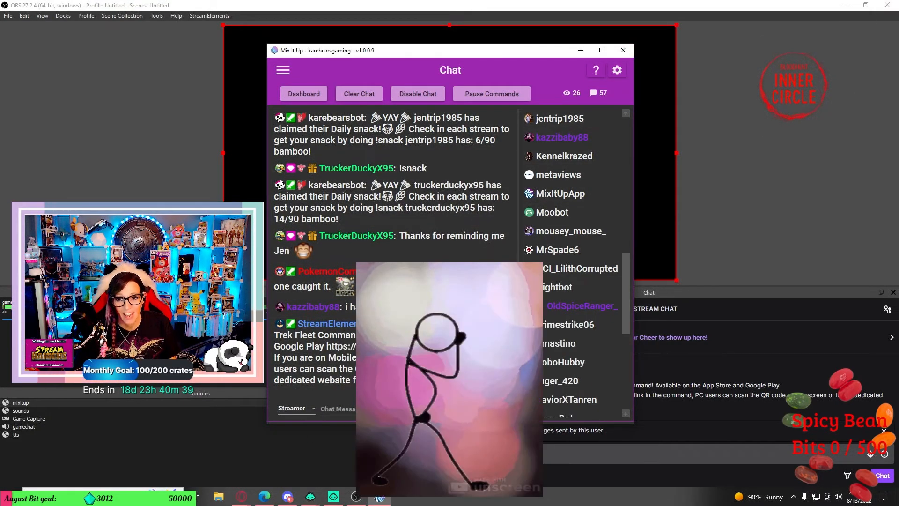
Step: Switch to OBS and restore its window from the maximized size
click(866, 5)
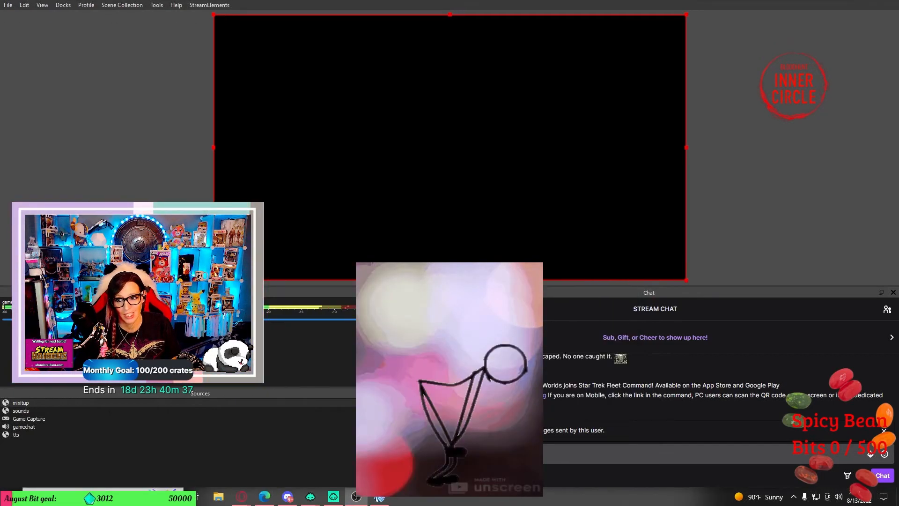